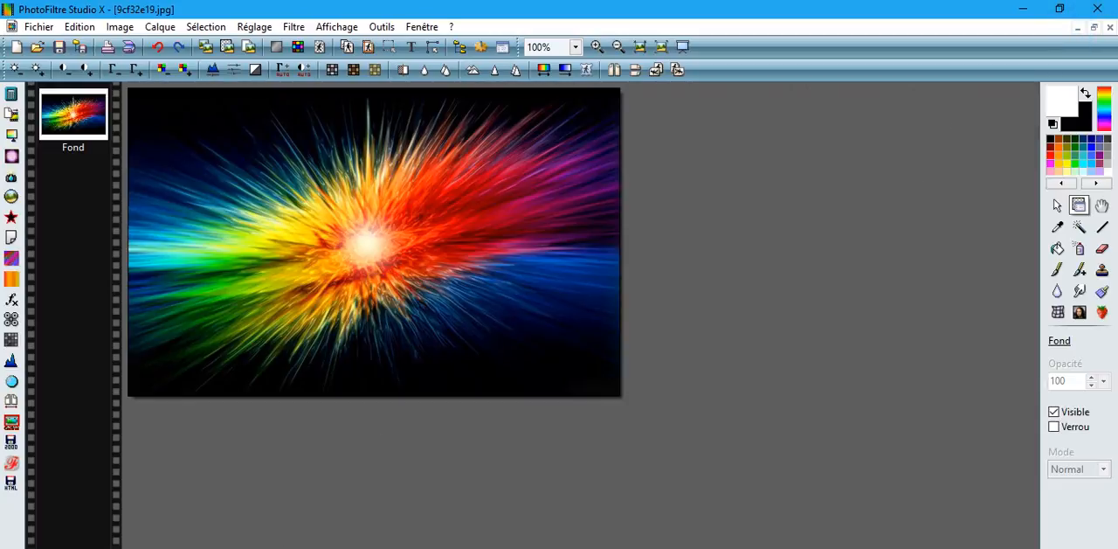
# Step: Look through the open images: the colourful light burst, the three tiger cubs and the rainy blue sky background
pyautogui.click(1093, 27)
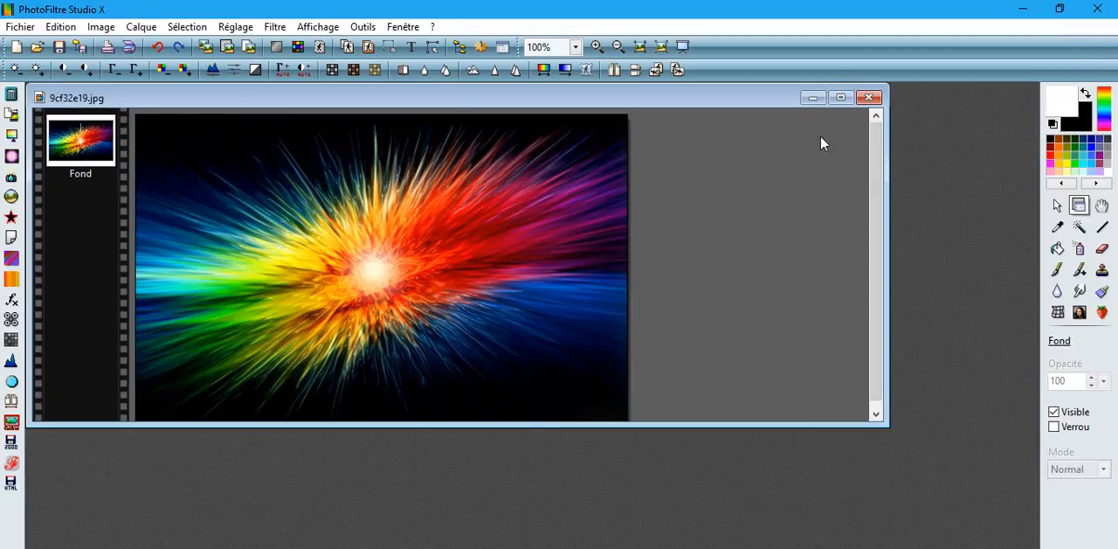
pyautogui.click(868, 97)
pyautogui.click(240, 548)
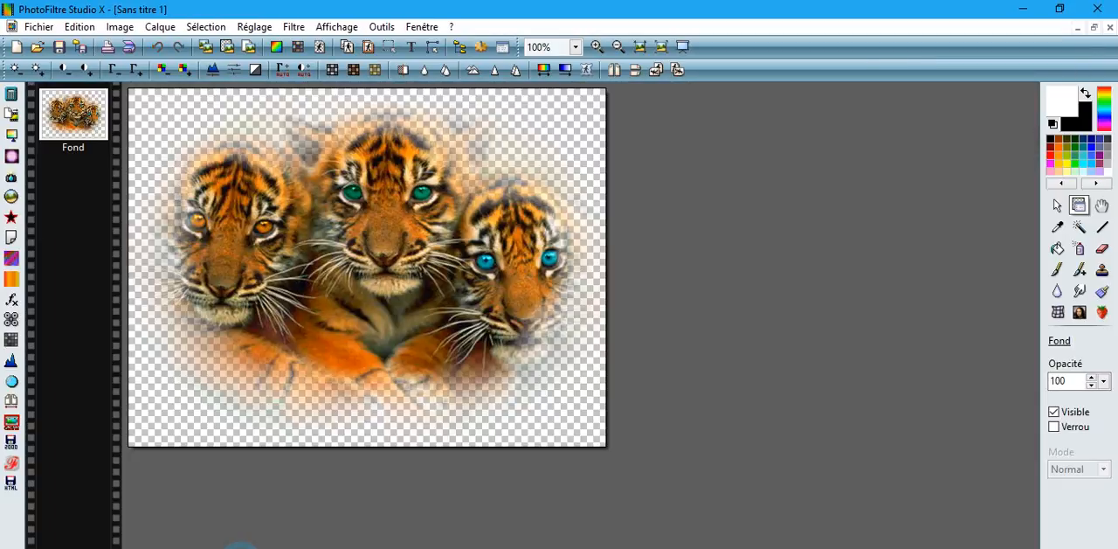
pyautogui.click(1108, 27)
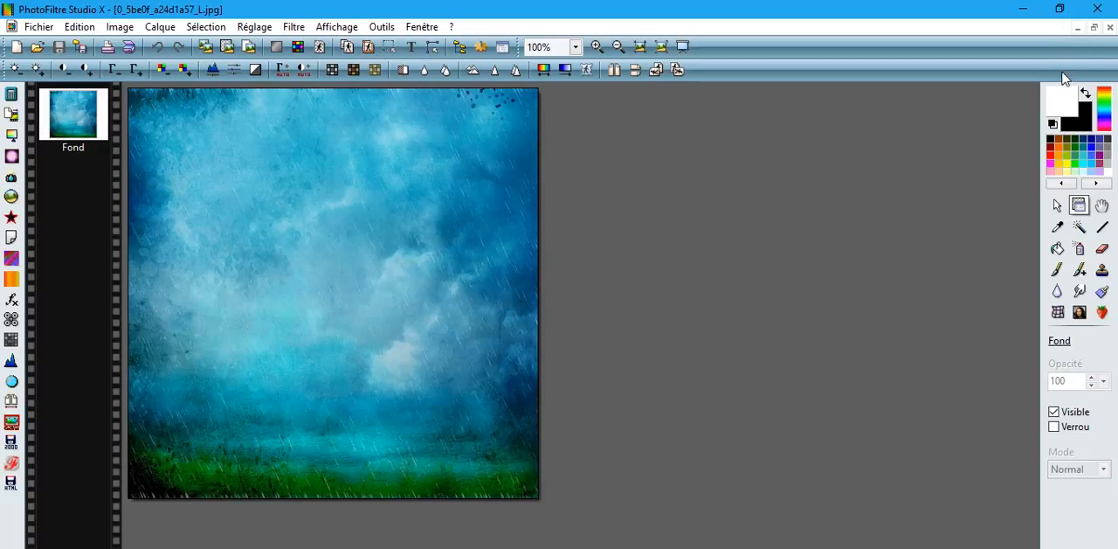
pyautogui.click(1093, 27)
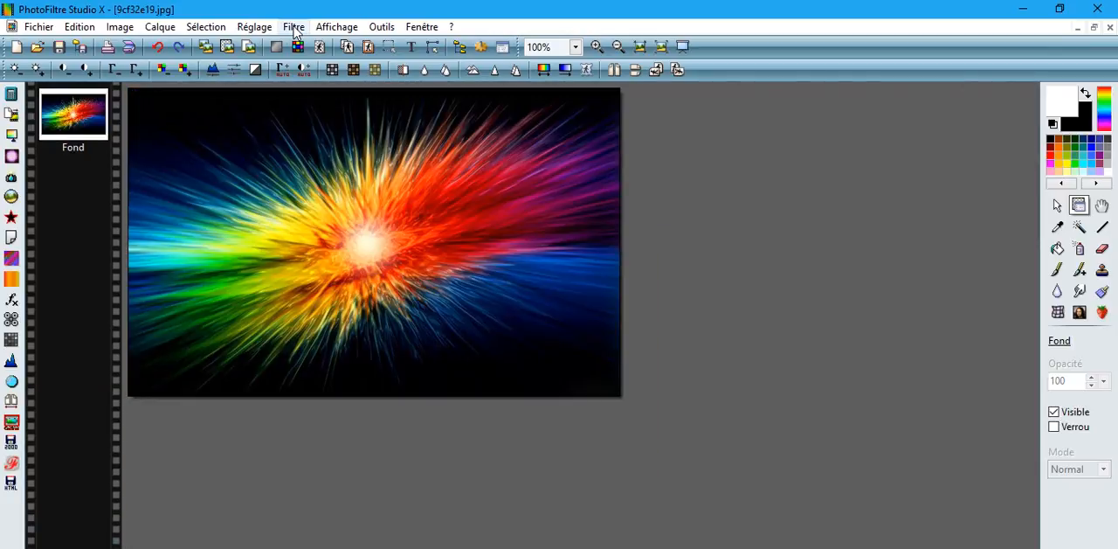
# Step: Apply the Négatif adjustment to the colourful light burst image 9cf32e19.jpg and copy the result
pyautogui.click(293, 27)
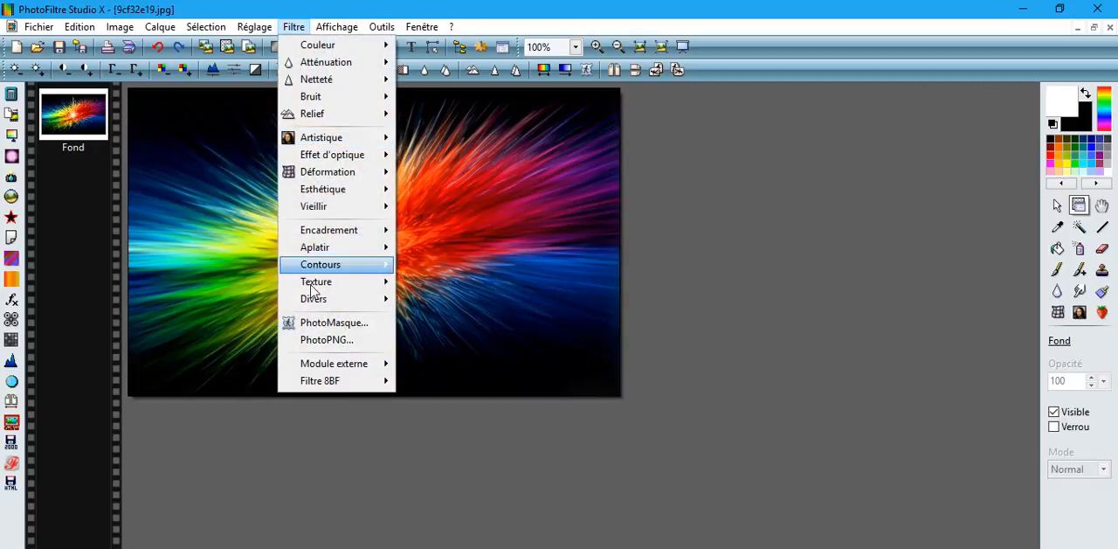
pyautogui.moveTo(305, 384)
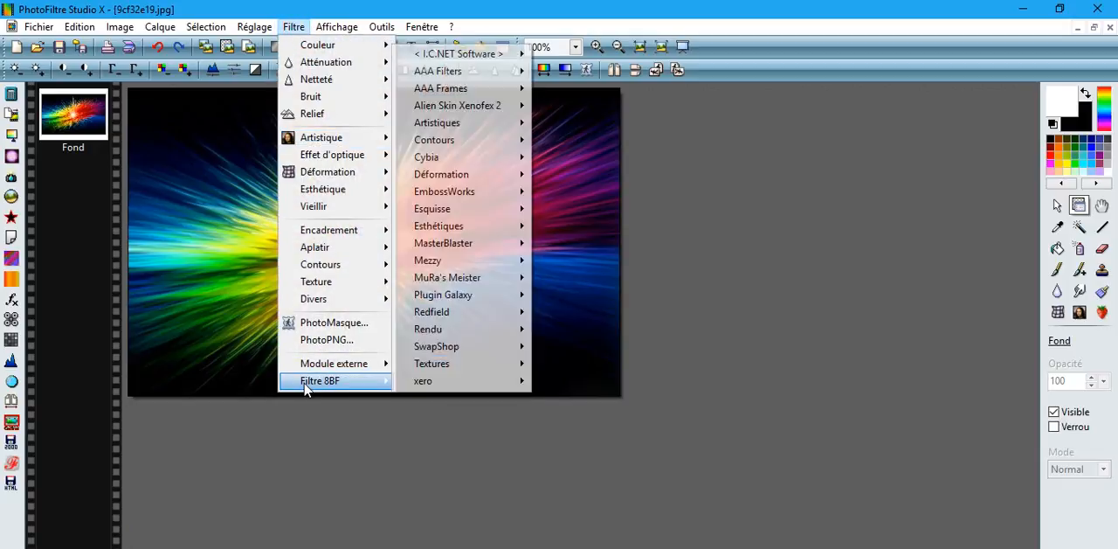
pyautogui.click(253, 26)
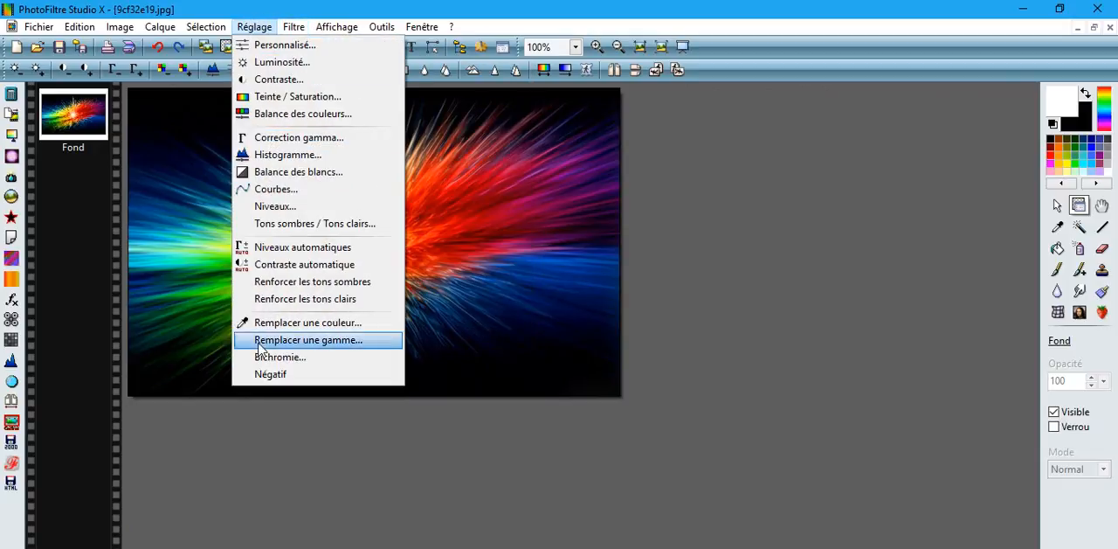
pyautogui.click(264, 374)
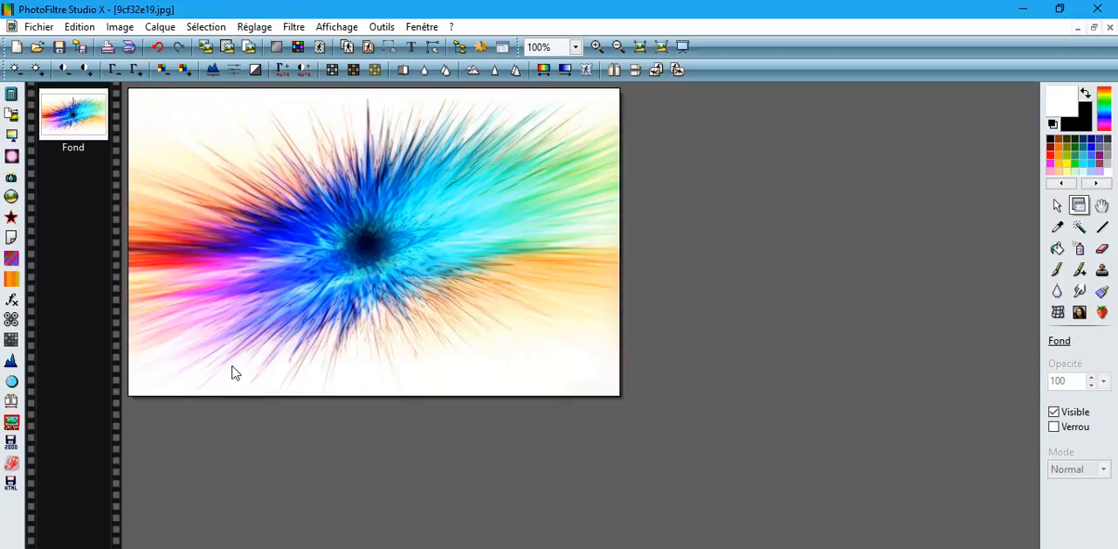
pyautogui.click(79, 26)
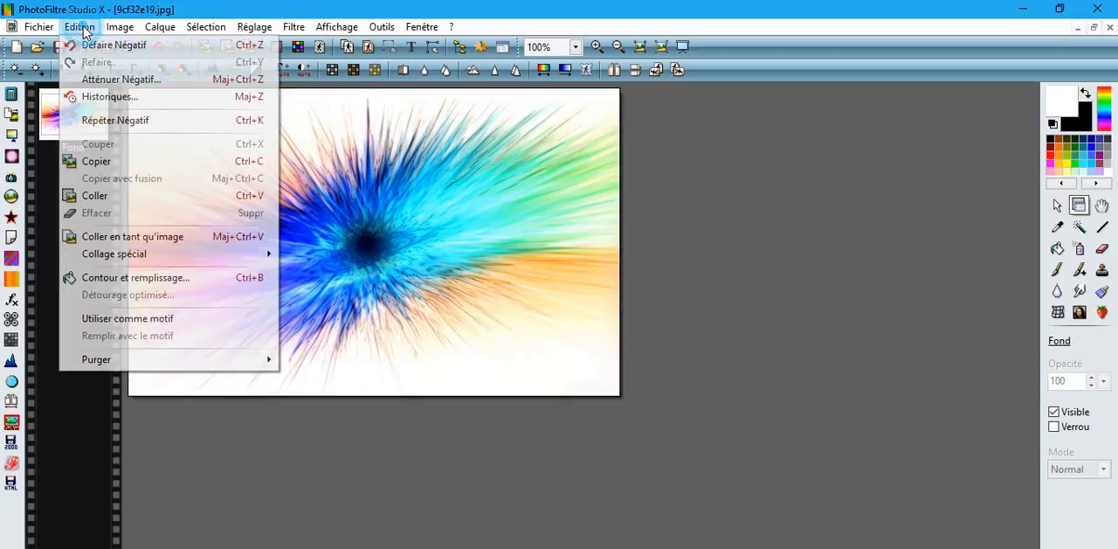
pyautogui.click(115, 163)
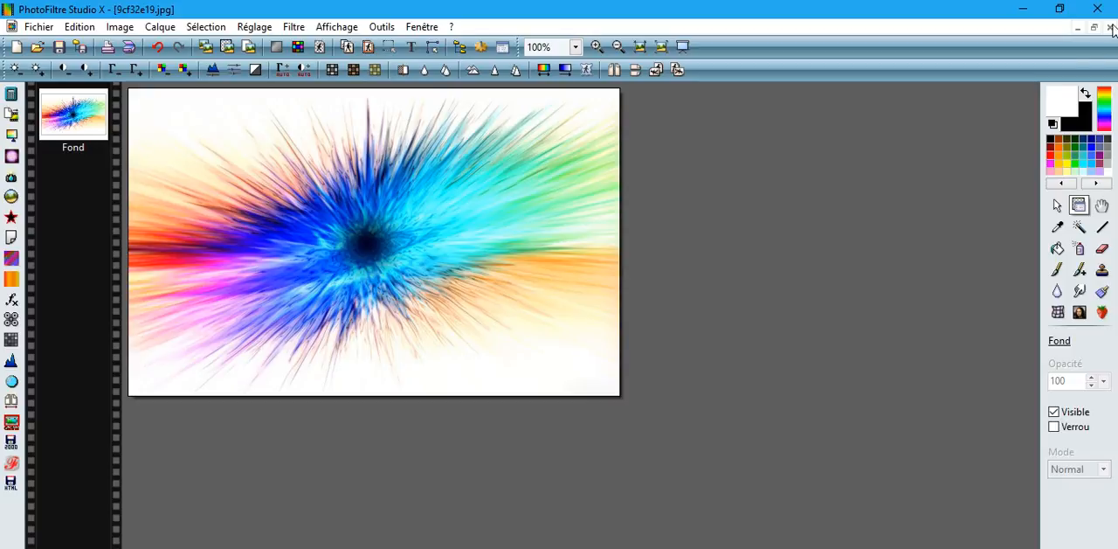
# Step: Switch to the rainy sky image 0_5be0f_a24d1a57_L.jpg and set the foreground colour to white
pyautogui.click(1077, 30)
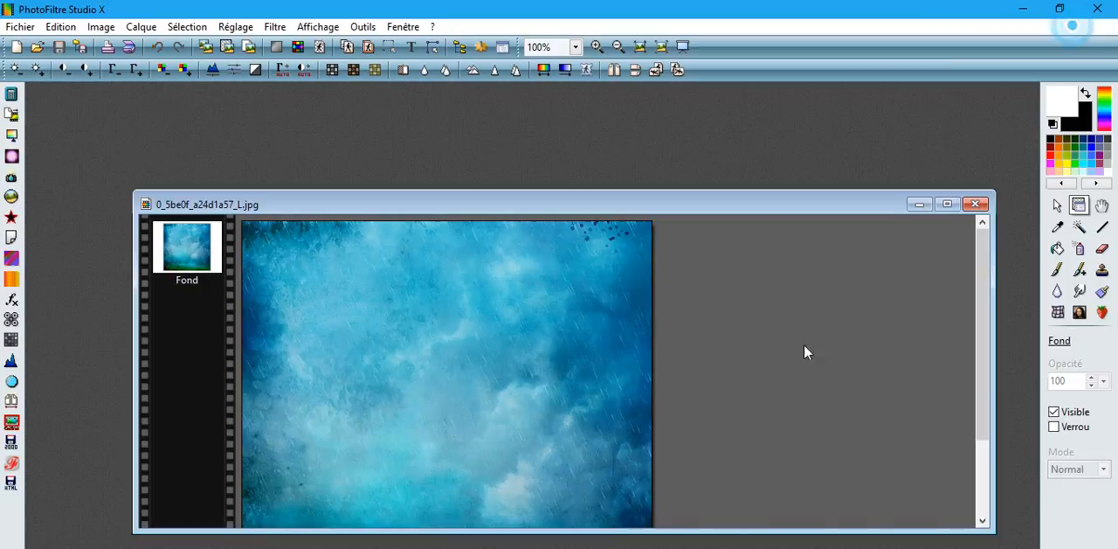
pyautogui.click(948, 204)
pyautogui.click(79, 26)
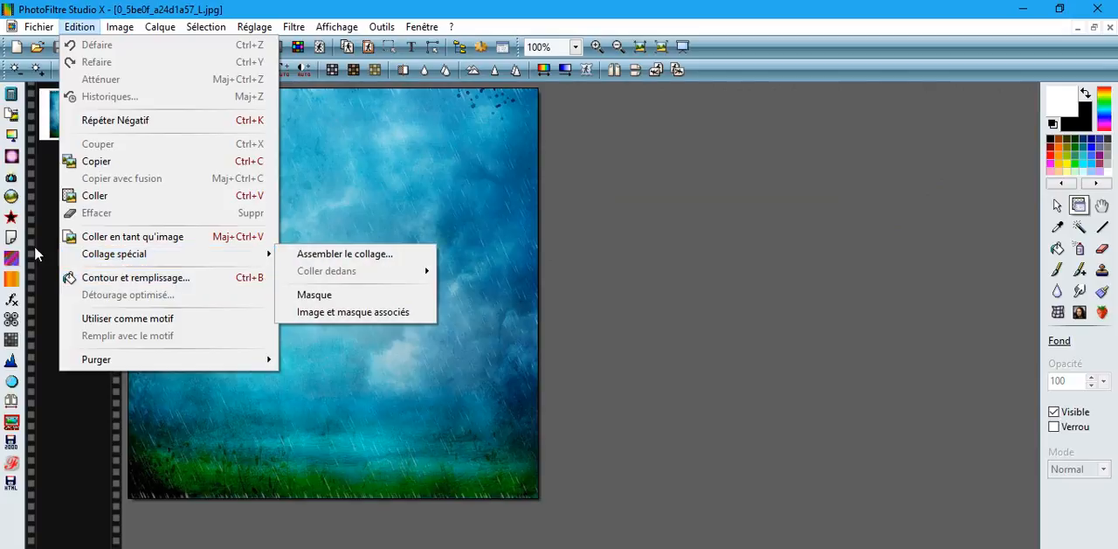
pyautogui.moveTo(144, 258)
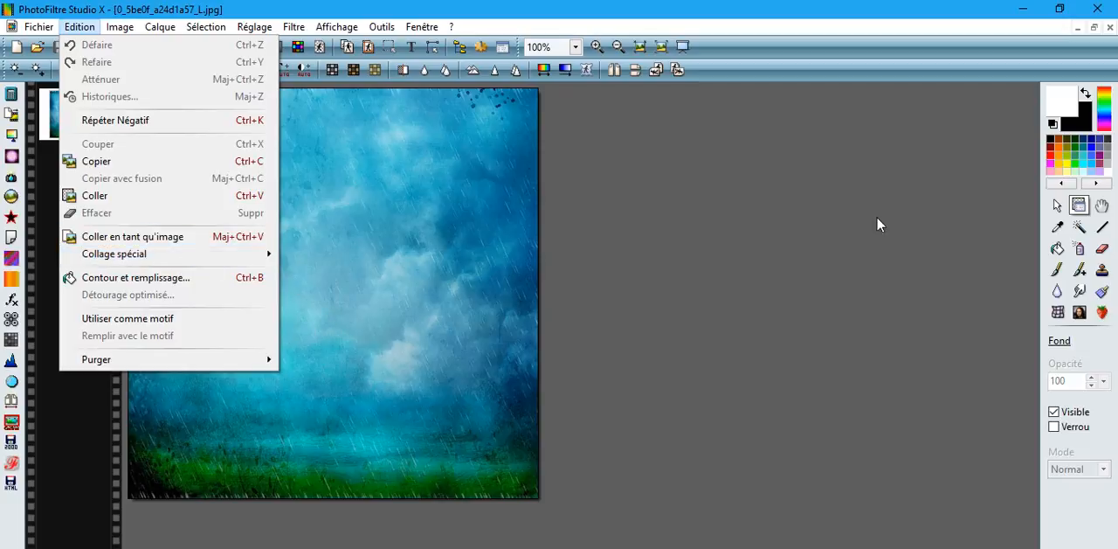
pyautogui.click(1057, 104)
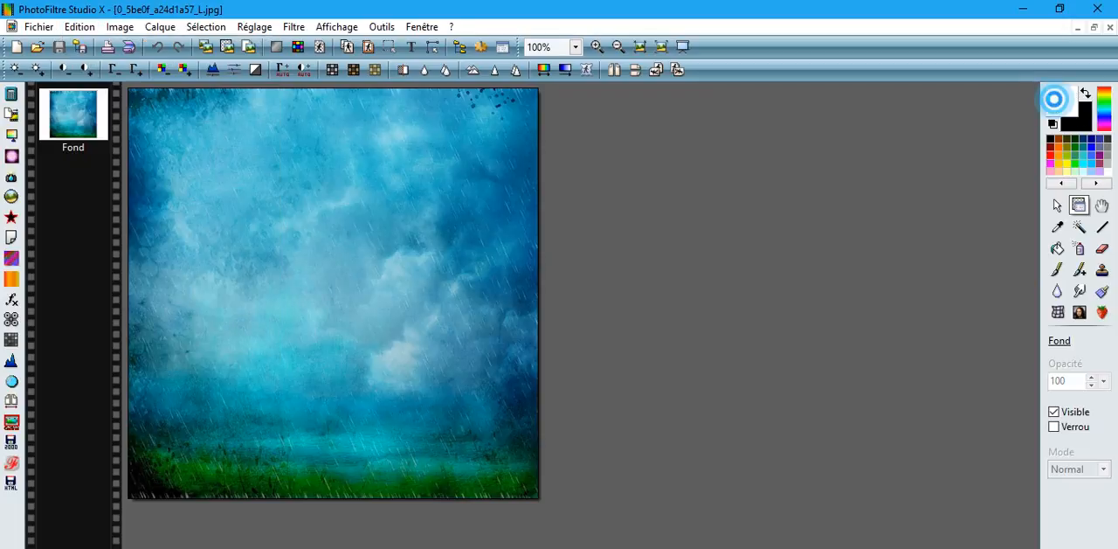
pyautogui.click(1057, 104)
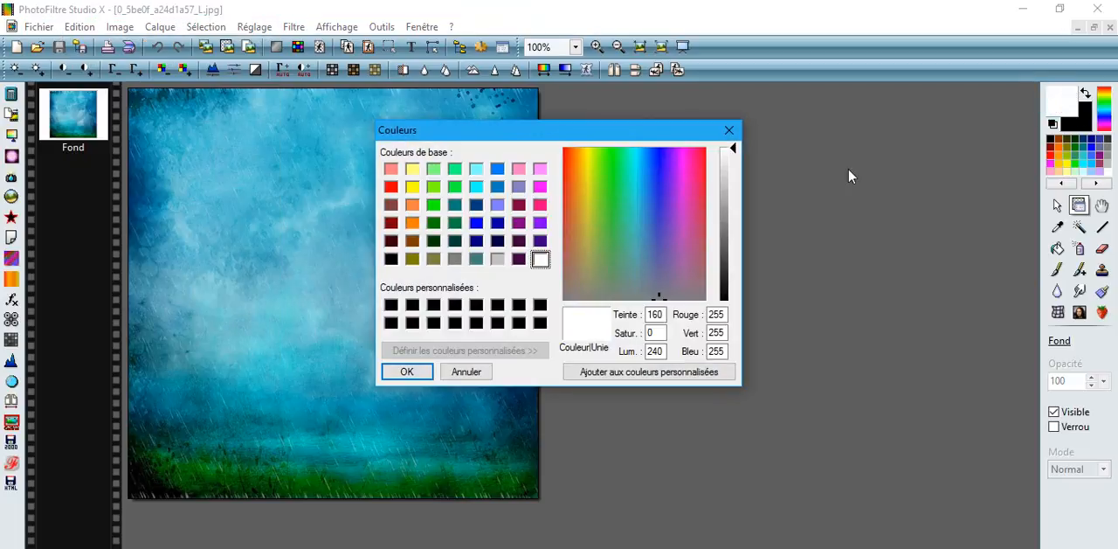
pyautogui.click(538, 259)
pyautogui.click(390, 375)
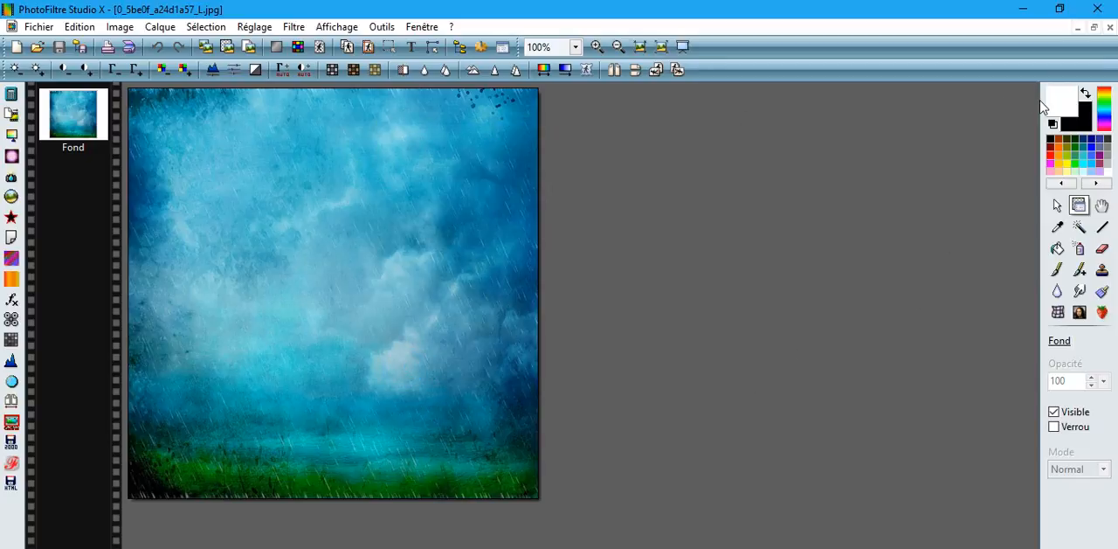
# Step: Paste the copied light burst as a mask (Masque) on the rainy sky and move the layer to the image's upper part
pyautogui.click(74, 28)
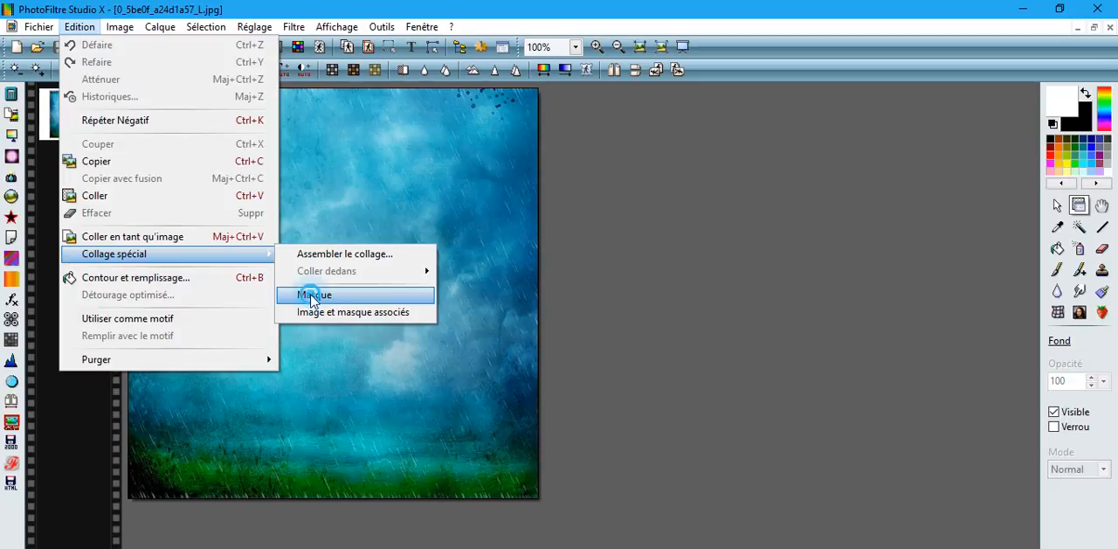
pyautogui.click(313, 295)
pyautogui.moveTo(500, 349); pyautogui.dragTo(467, 293)
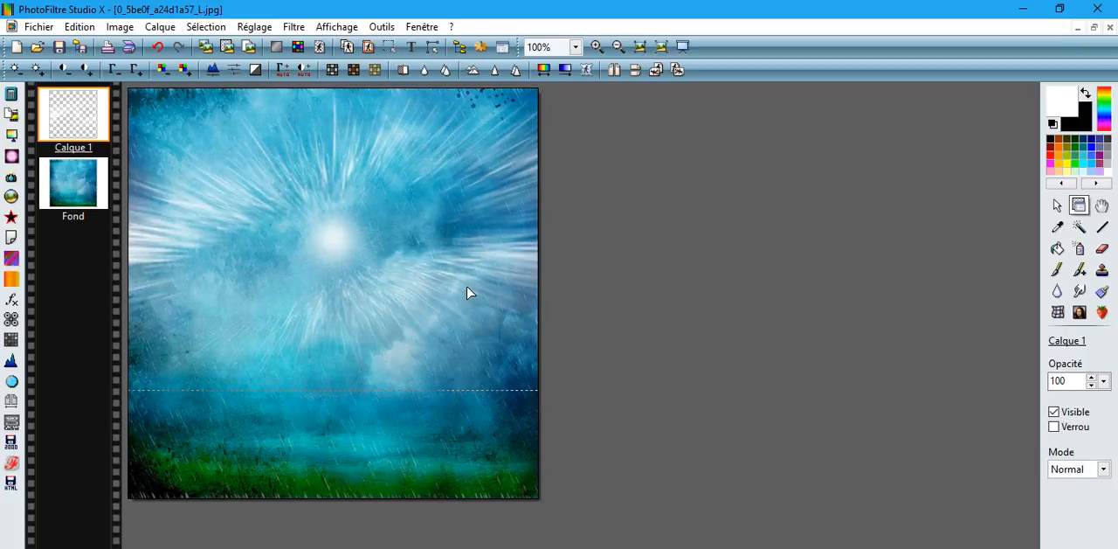
# Step: Switch to the transparent tiger cubs image and copy it
pyautogui.click(1094, 27)
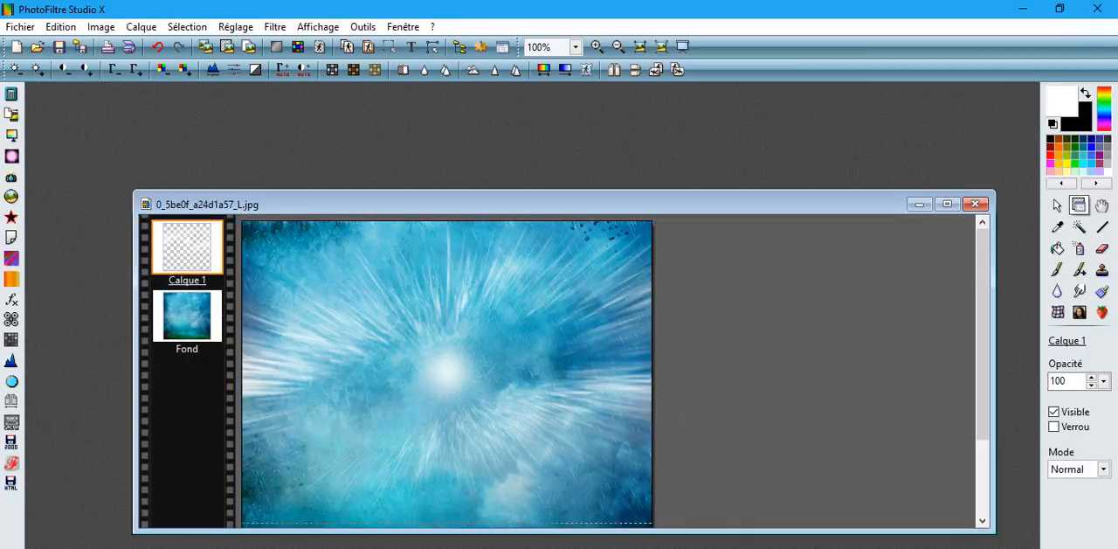
pyautogui.click(242, 548)
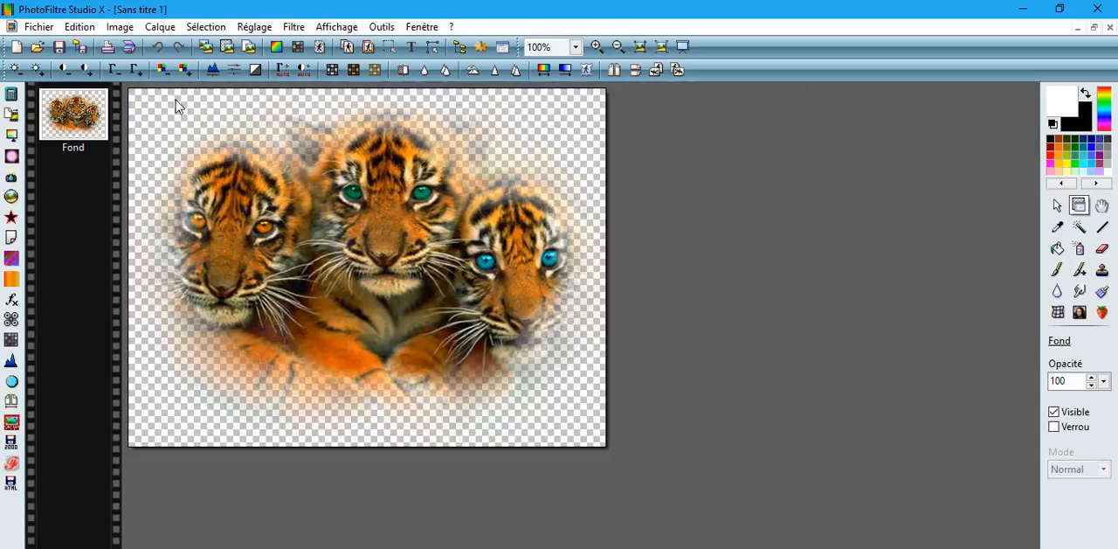
pyautogui.click(82, 29)
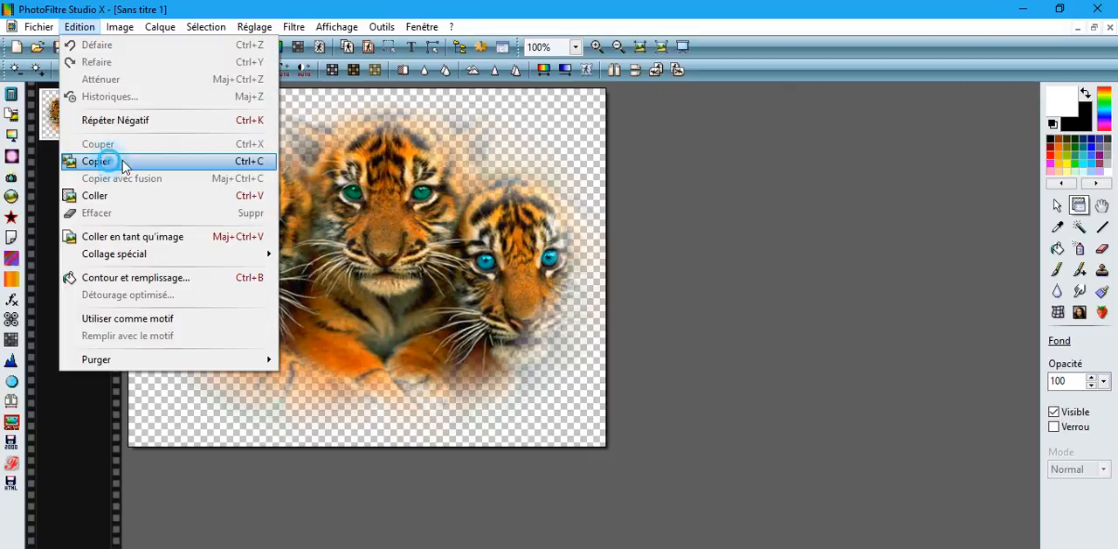
pyautogui.click(87, 162)
# Step: Paste the tiger cubs into the rainy sky image and move them down to its lower edge
pyautogui.click(1078, 28)
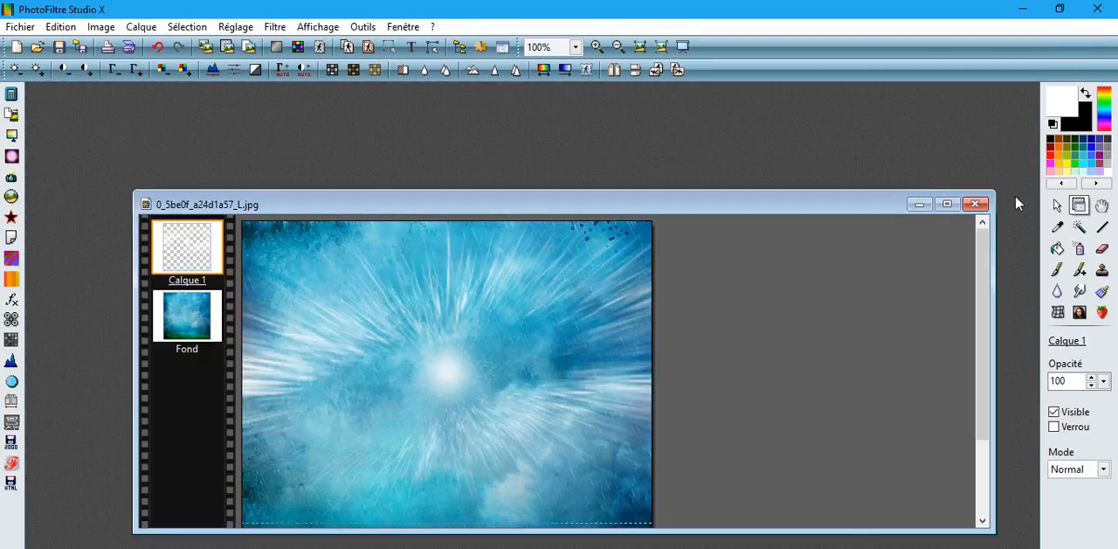
pyautogui.click(947, 204)
pyautogui.click(81, 27)
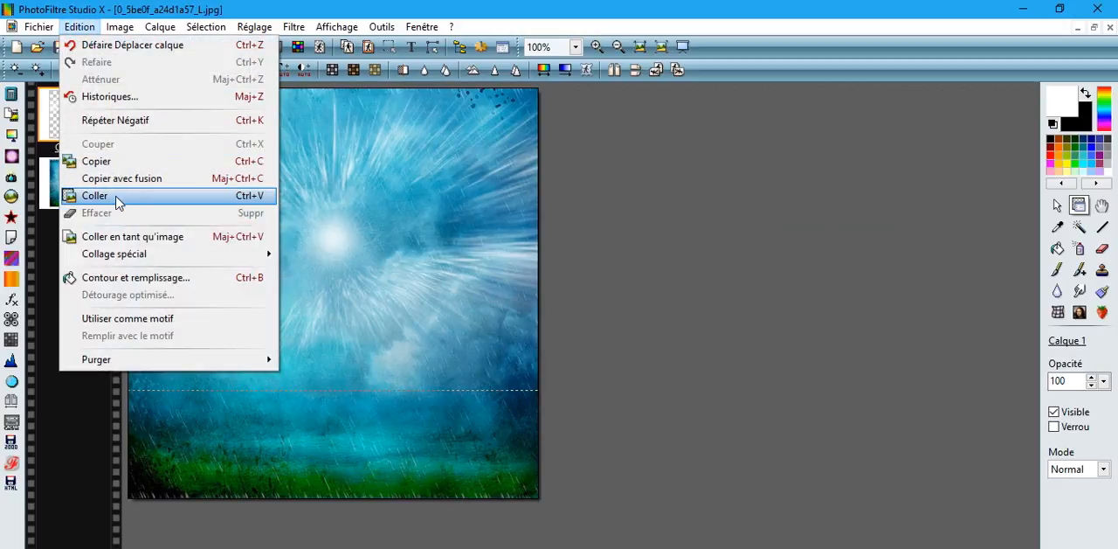
pyautogui.click(118, 200)
pyautogui.moveTo(428, 257); pyautogui.dragTo(367, 347)
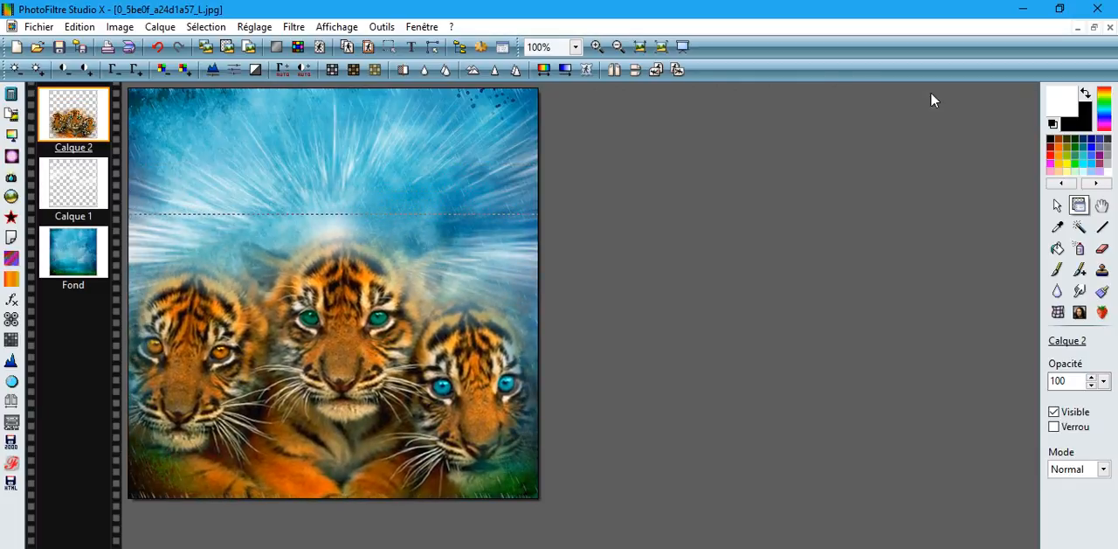
# Step: Switch to the blue bokeh background 0vMDDxD-JbowU7oid1o4M87ADDU.jpg and copy it
pyautogui.click(1092, 29)
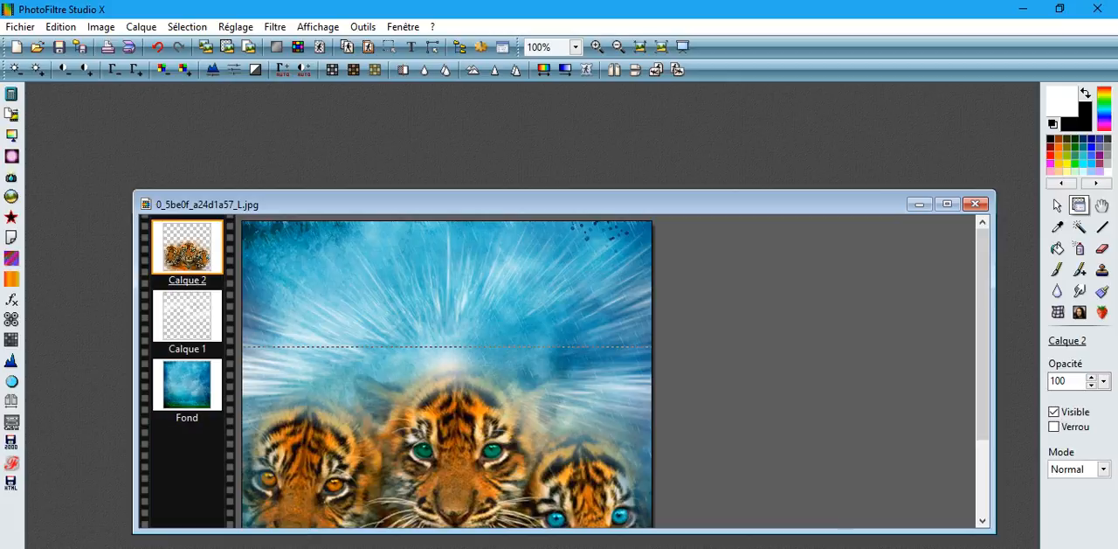
pyautogui.click(502, 546)
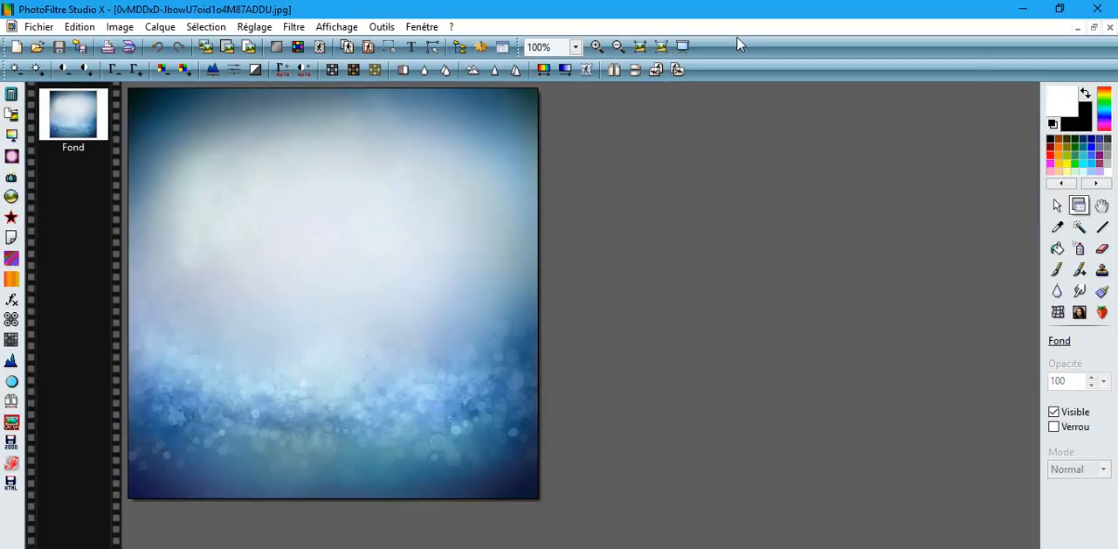
pyautogui.click(81, 28)
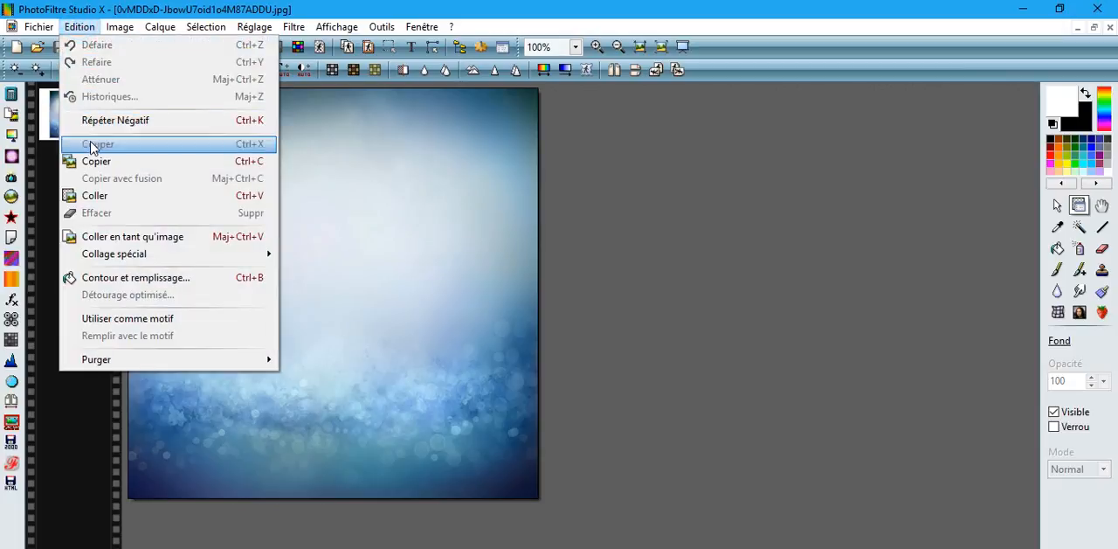
pyautogui.click(96, 162)
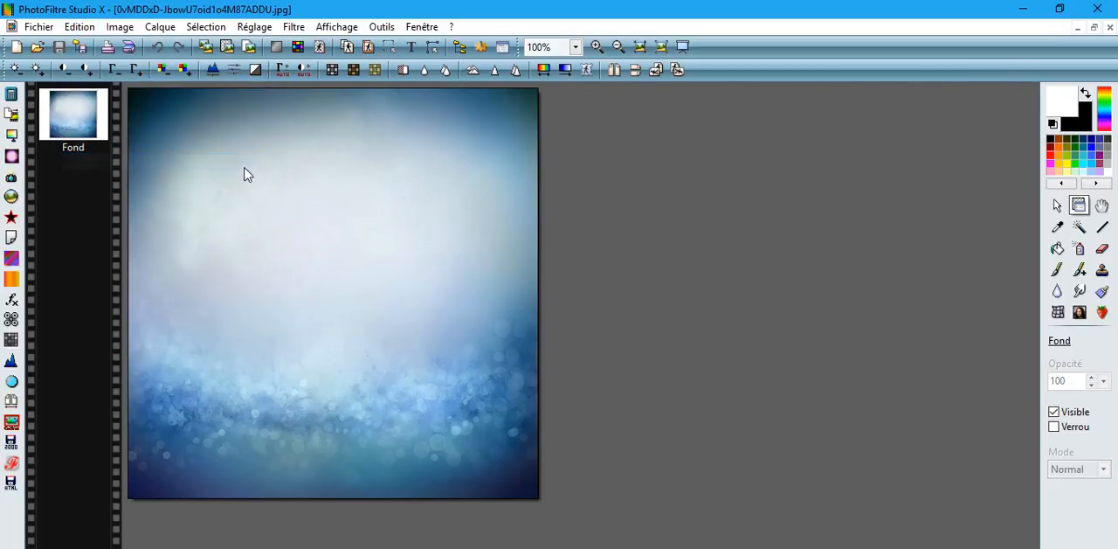
# Step: Paste the copied bokeh background as a mask (Masque) above the tiger cubs in the 0_5be0f_a24d1a57_L.jpg composition
pyautogui.click(1080, 29)
pyautogui.click(948, 205)
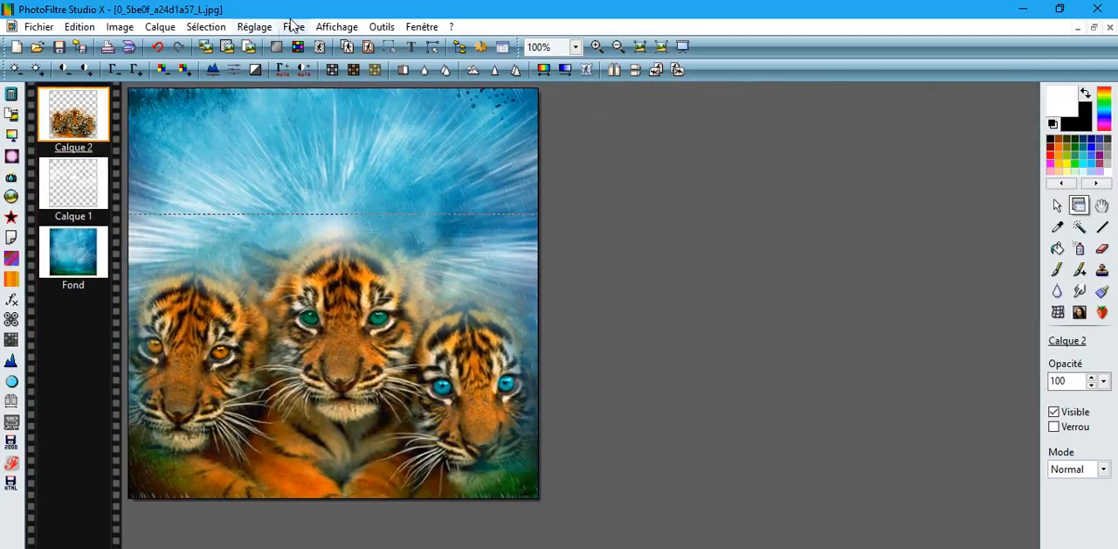
pyautogui.click(80, 27)
pyautogui.moveTo(109, 253)
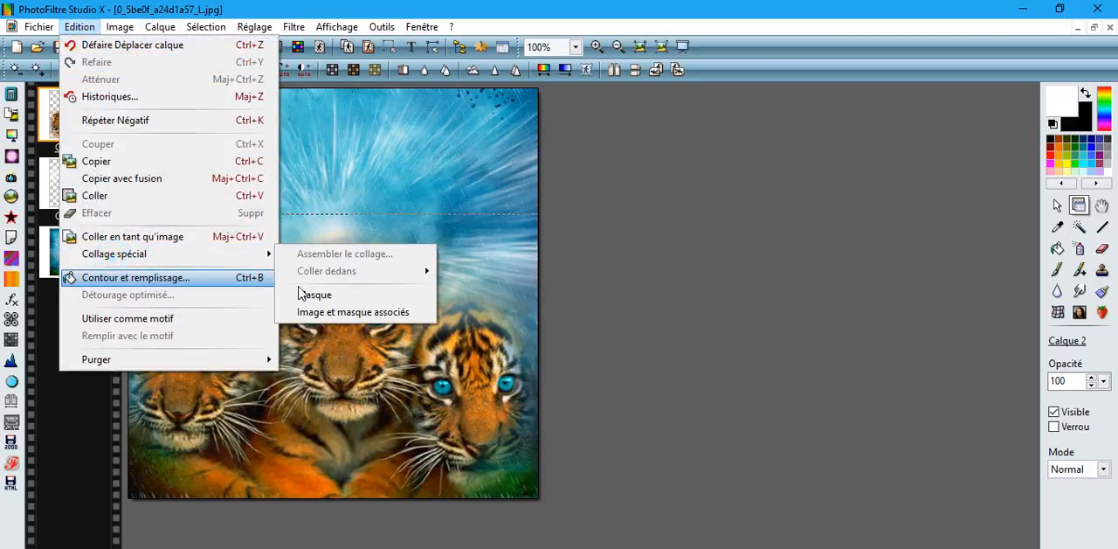
pyautogui.click(317, 295)
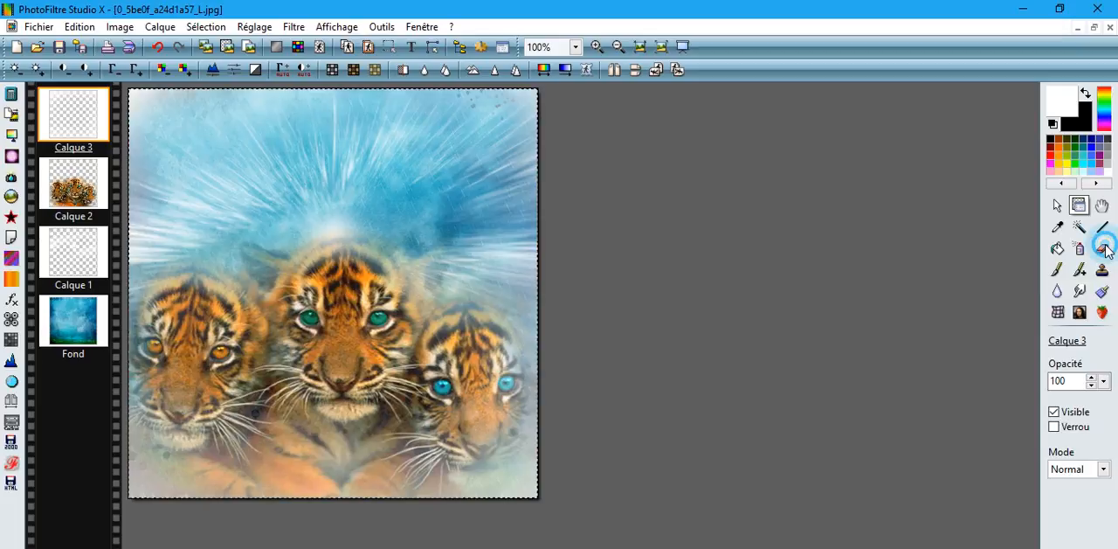
# Step: Activate the Eraser tool for the pasted bokeh mask layer
pyautogui.click(1104, 249)
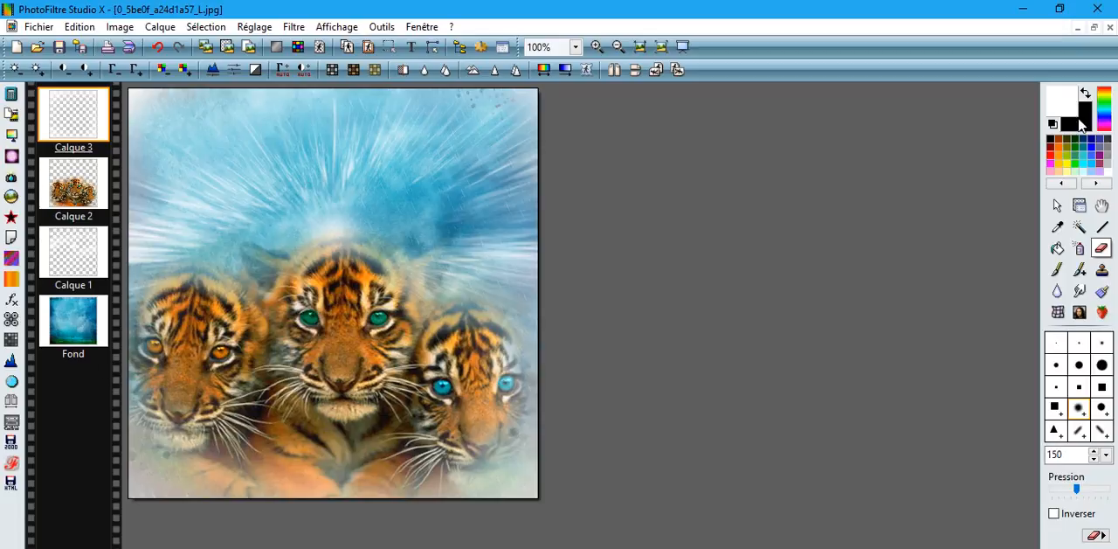
pyautogui.click(1094, 28)
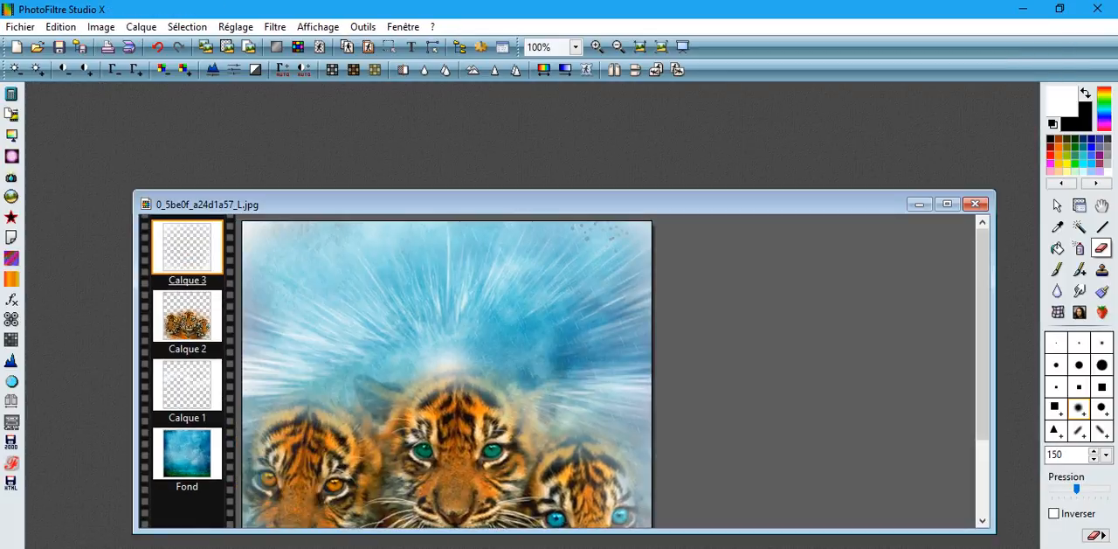
pyautogui.moveTo(687, 202); pyautogui.dragTo(601, 97)
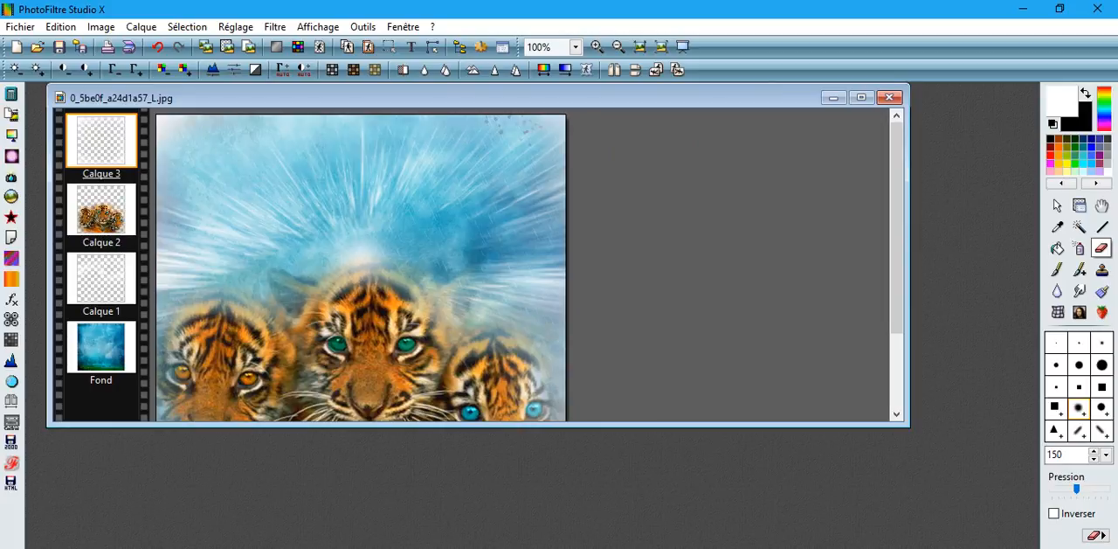
pyautogui.click(861, 97)
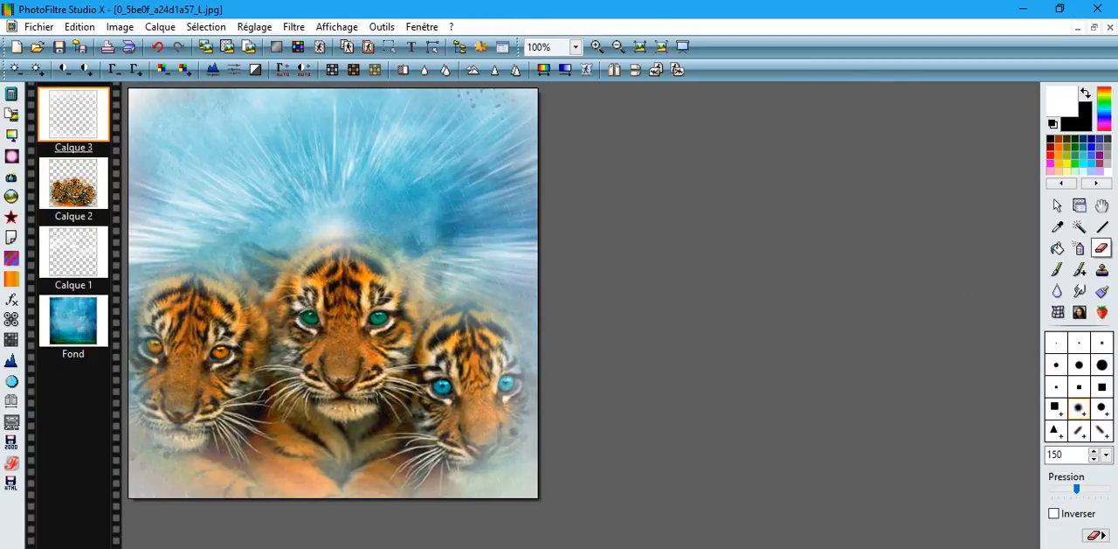
# Step: Darken the Fond layer by applying Correction gamma (-) six times, and merge all layers of the composition
pyautogui.click(1057, 206)
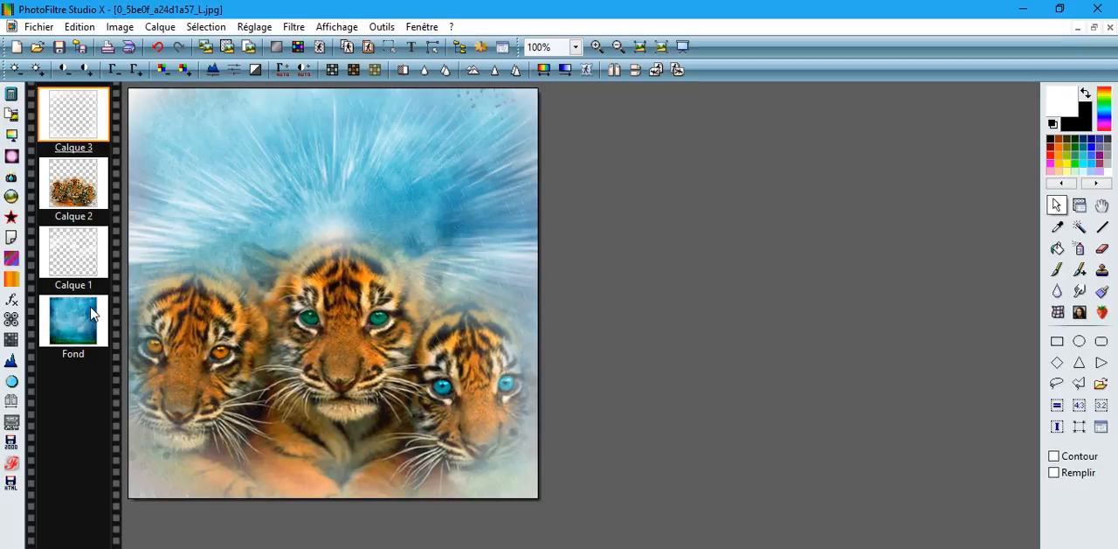
pyautogui.click(93, 314)
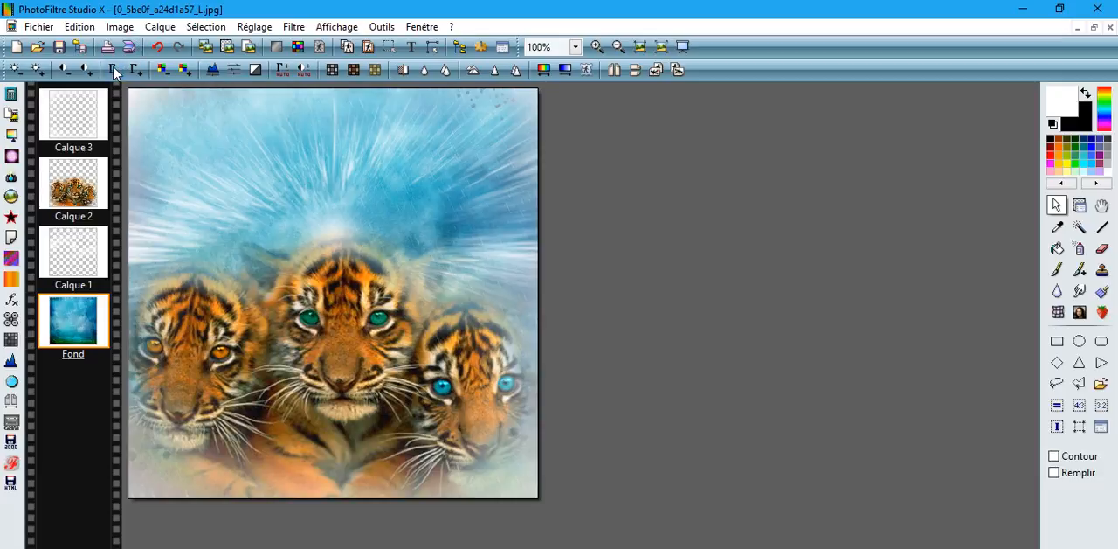
pyautogui.click(113, 73)
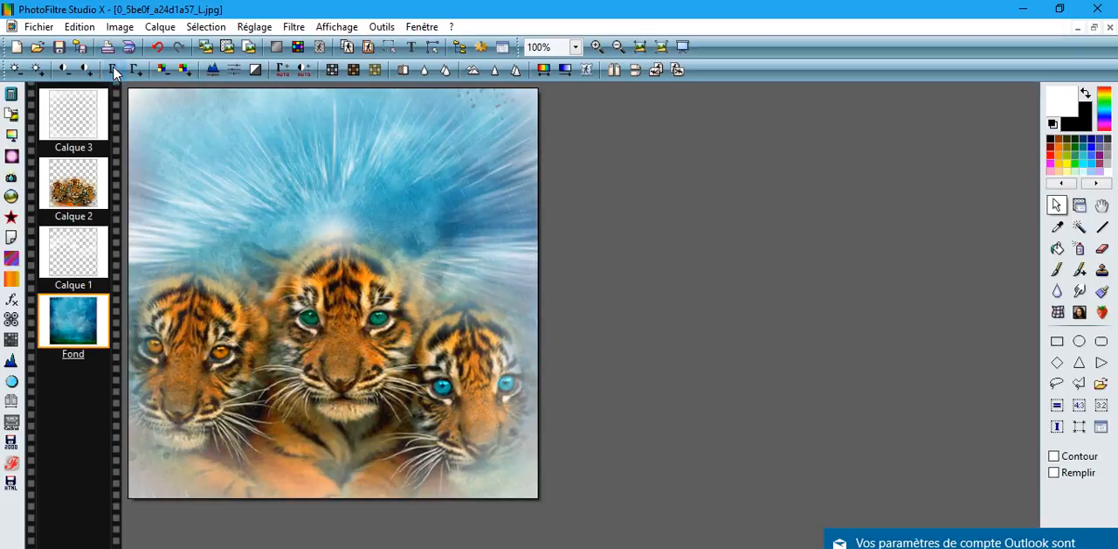
pyautogui.click(113, 73)
pyautogui.click(114, 72)
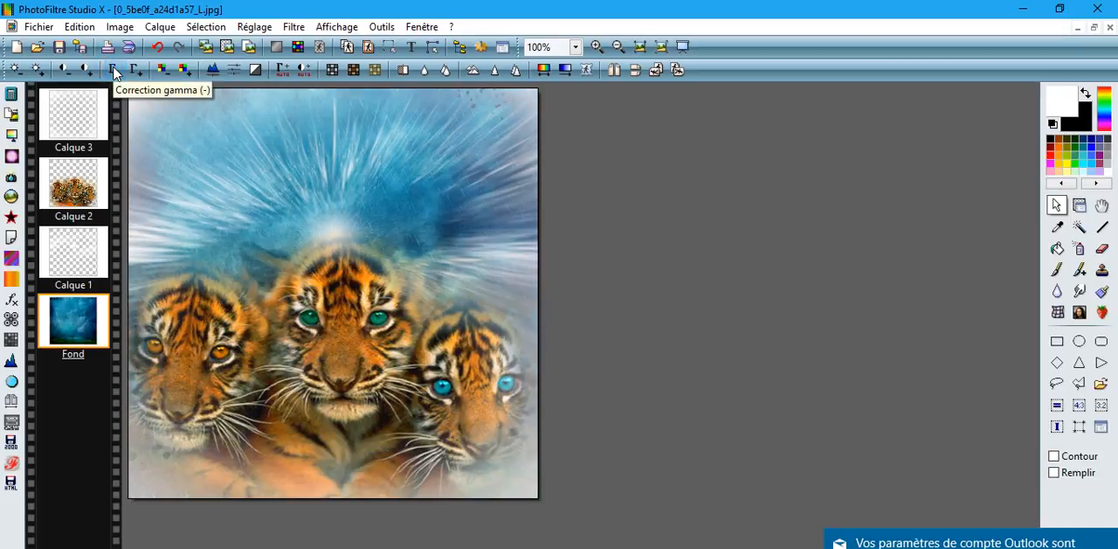
pyautogui.click(114, 73)
pyautogui.click(113, 73)
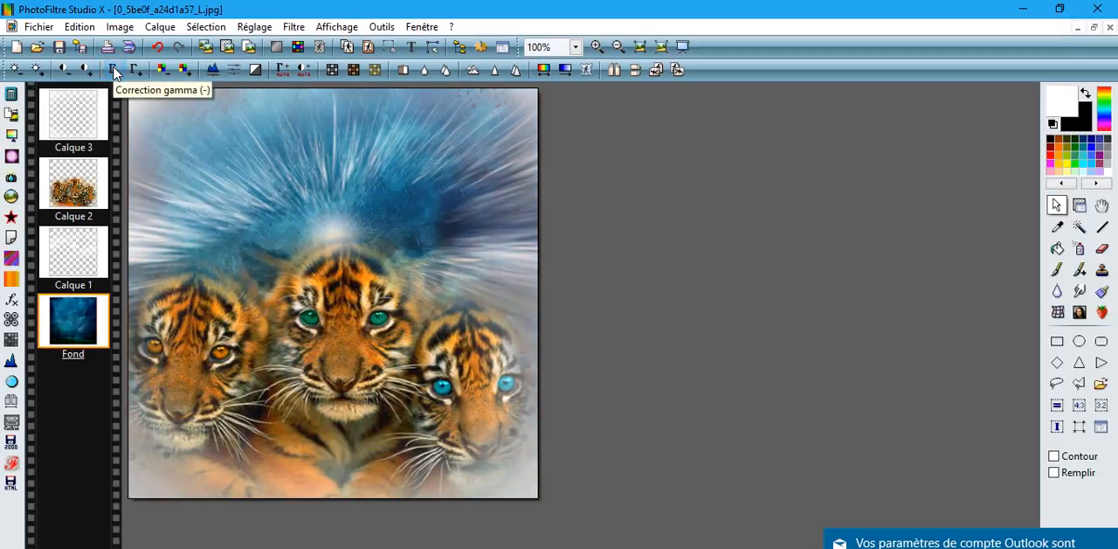
pyautogui.click(113, 72)
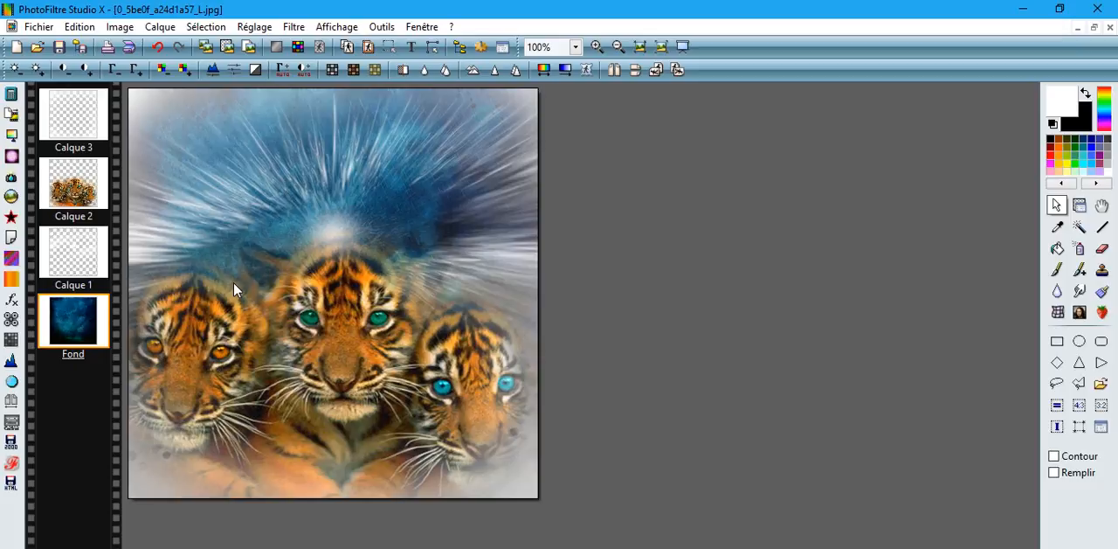
pyautogui.click(160, 26)
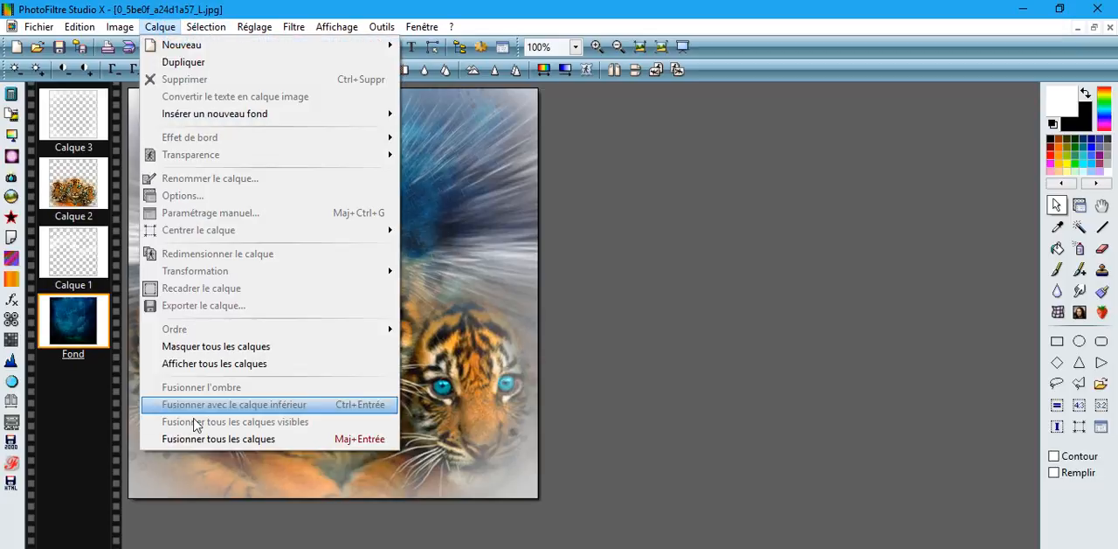
pyautogui.click(190, 439)
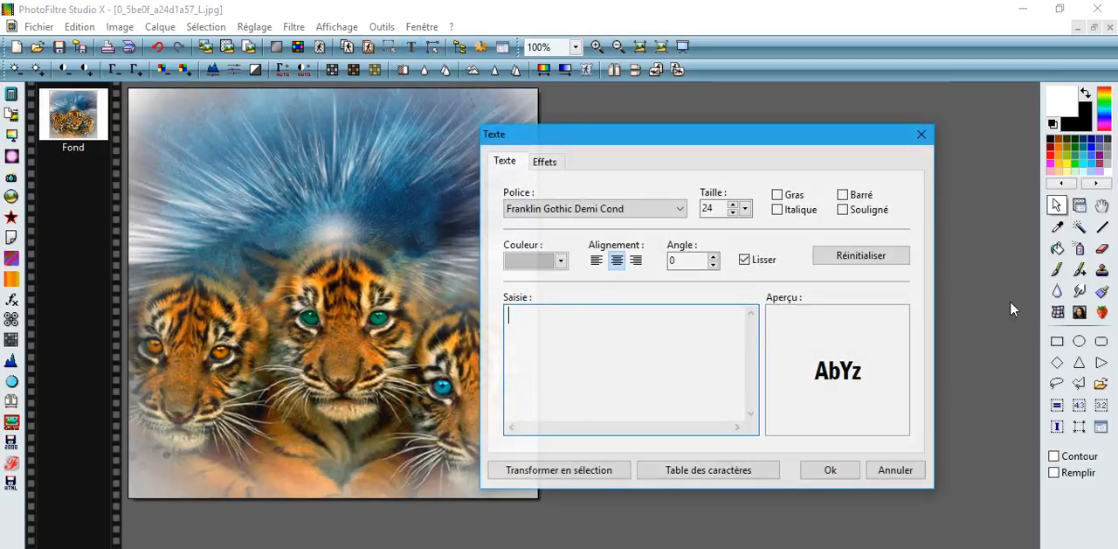
# Step: Add the text "Libellule wakenda" in grey Franklin Gothic Demi Cond at size 18
pyautogui.click(1058, 341)
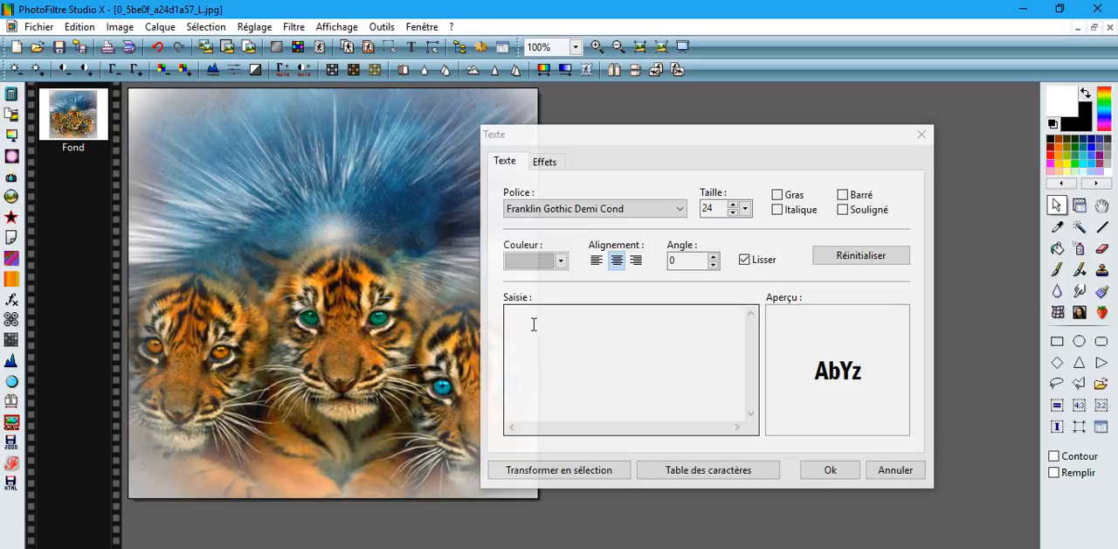
pyautogui.click(561, 262)
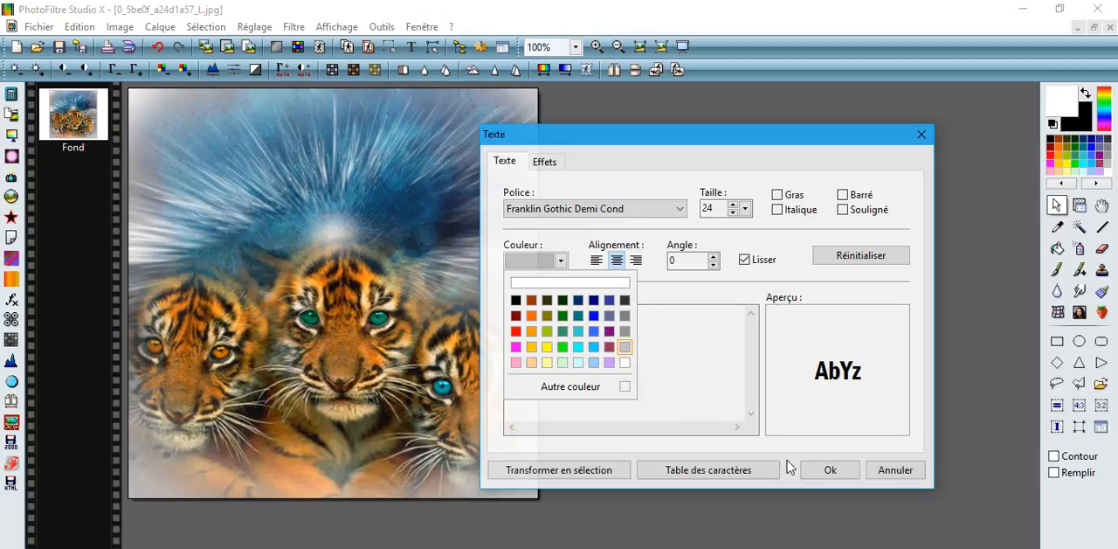
pyautogui.click(829, 469)
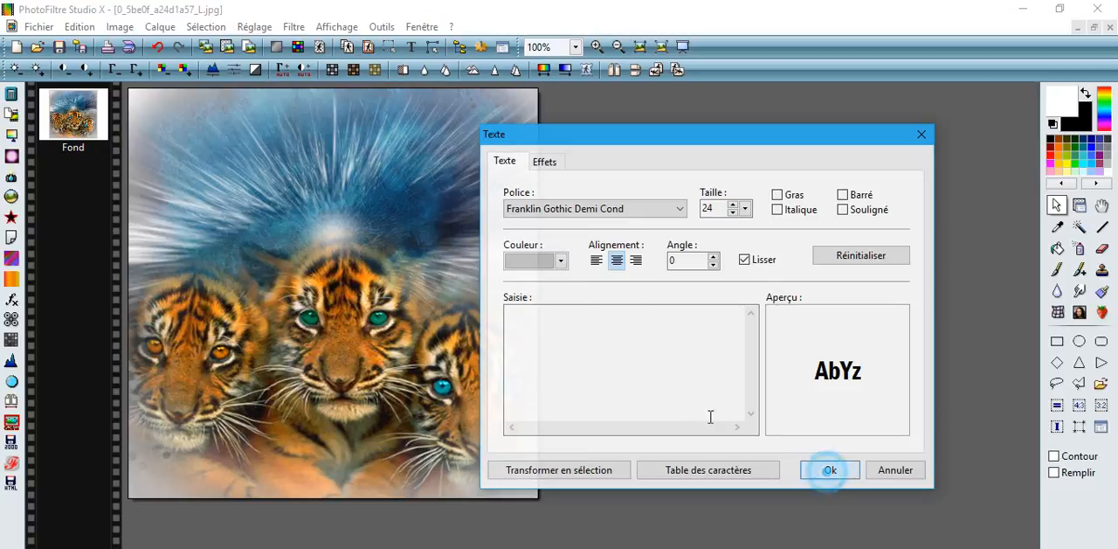
pyautogui.click(530, 327)
pyautogui.write('L')
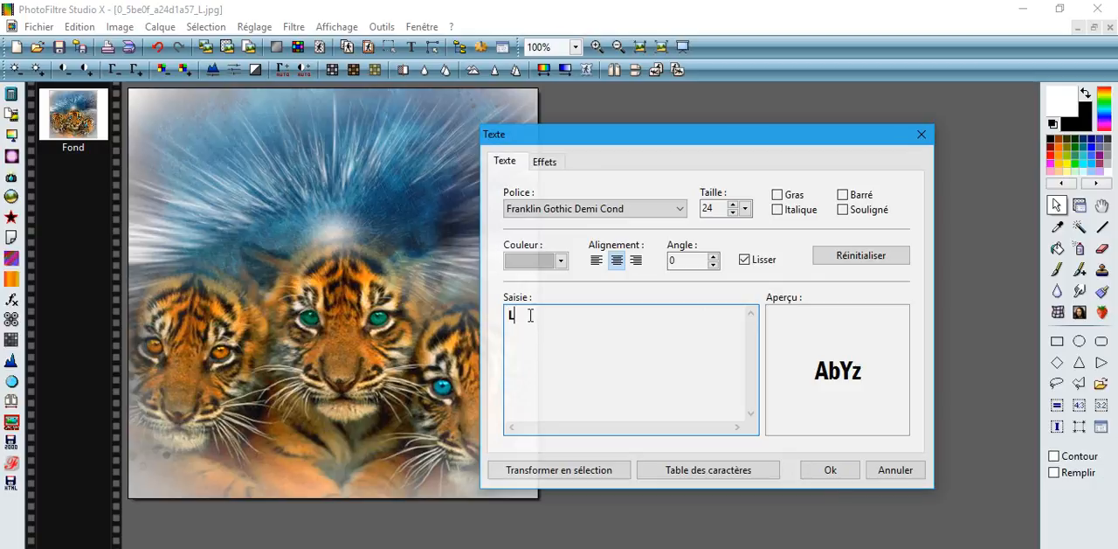
pyautogui.write('ibellule wakenda')
pyautogui.click(745, 209)
pyautogui.click(732, 299)
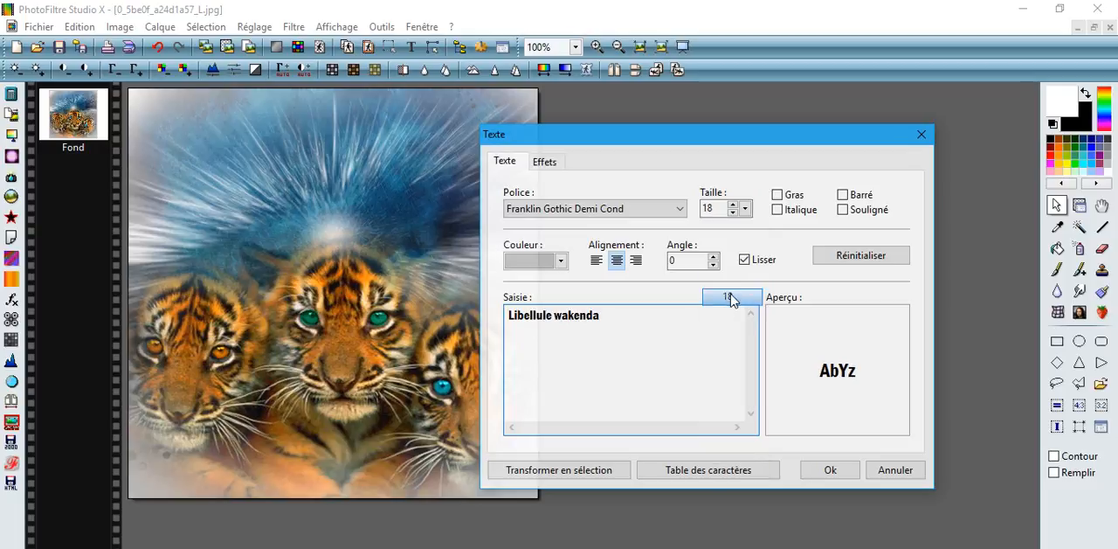
pyautogui.click(823, 472)
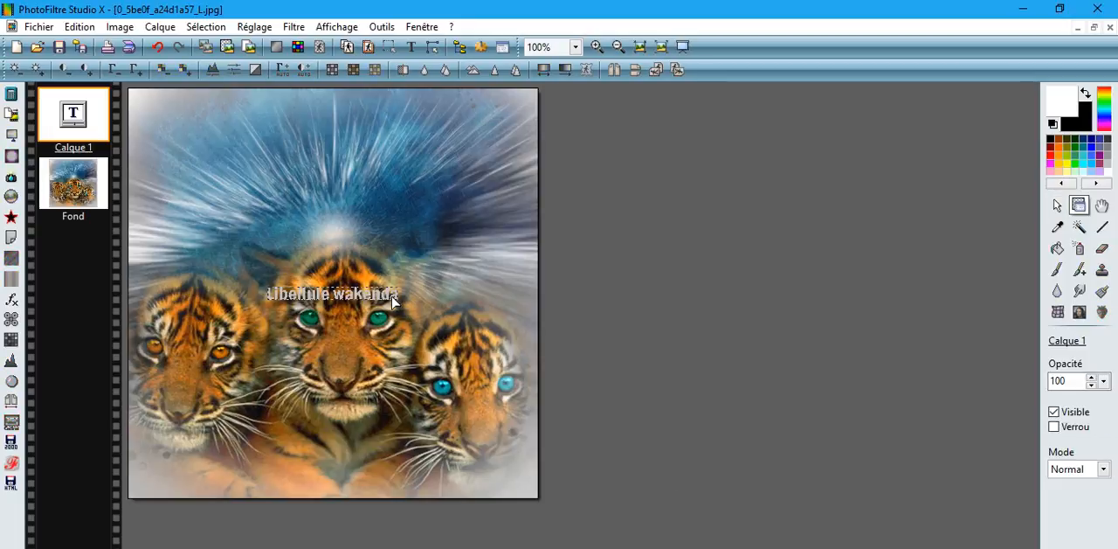
# Step: Move the text down to the lower centre of the image and set its layer opacity to 22
pyautogui.moveTo(387, 297); pyautogui.dragTo(392, 460)
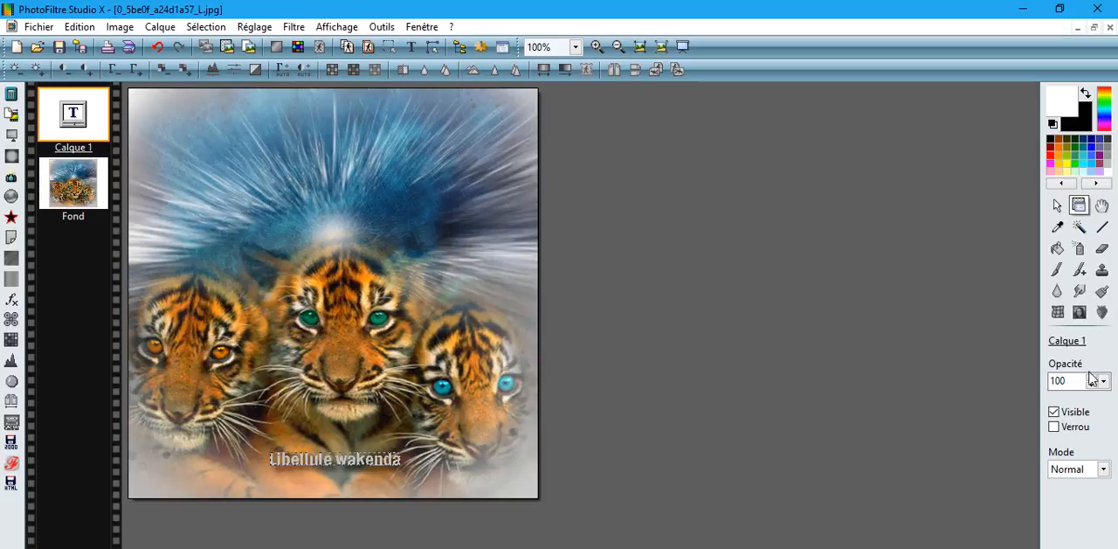
pyautogui.moveTo(1069, 381); pyautogui.dragTo(1046, 387)
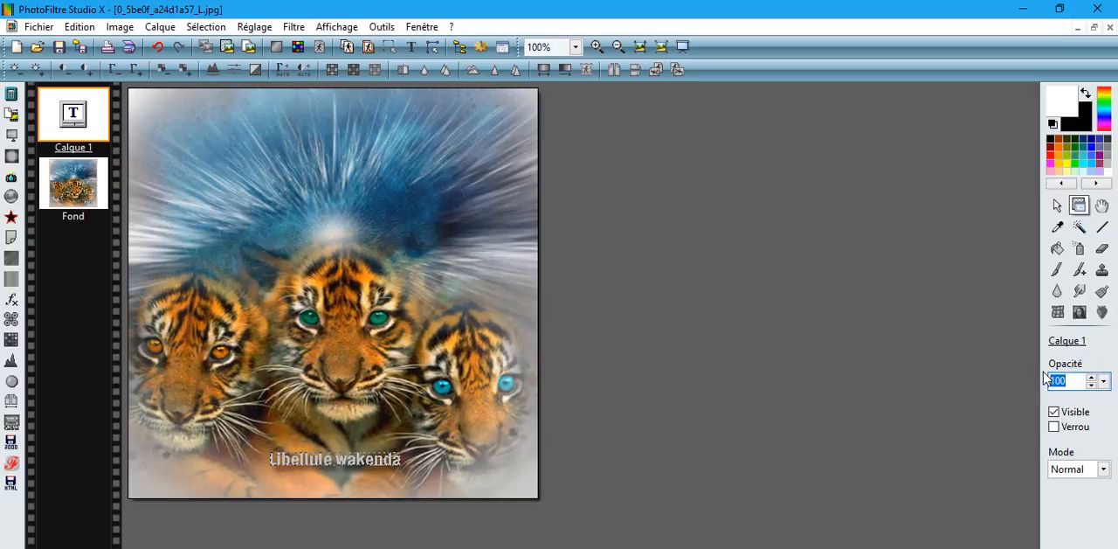
pyautogui.write('22')
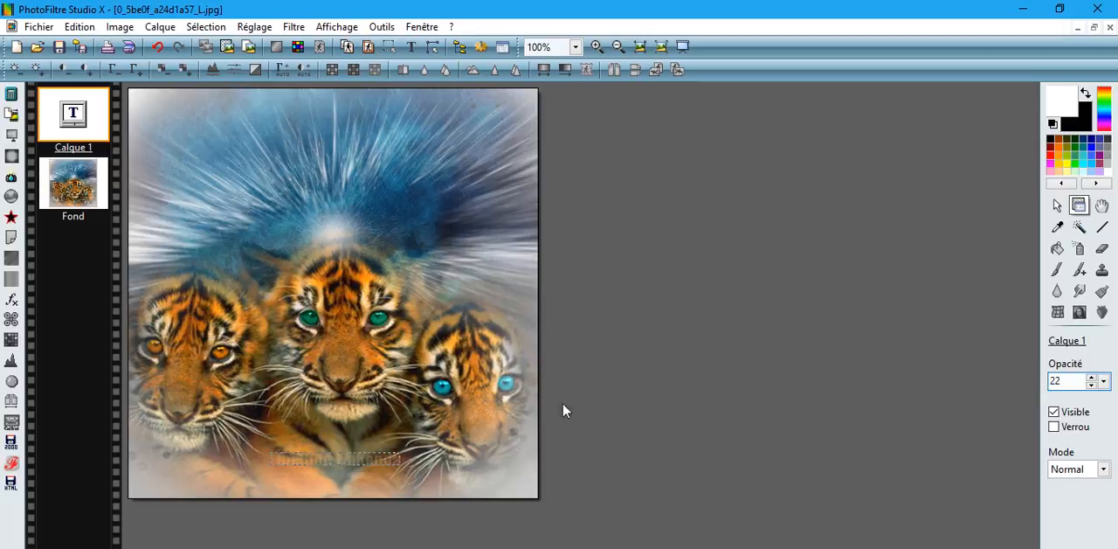
# Step: Merge the faded text layer into the Fond background with Fusionner tous les calques
pyautogui.click(75, 192)
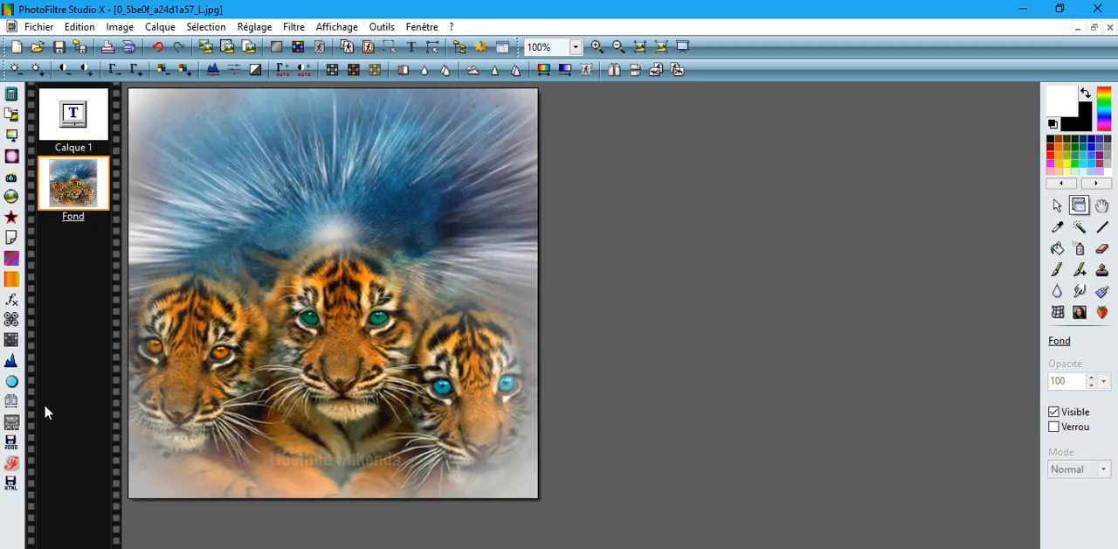
pyautogui.click(162, 27)
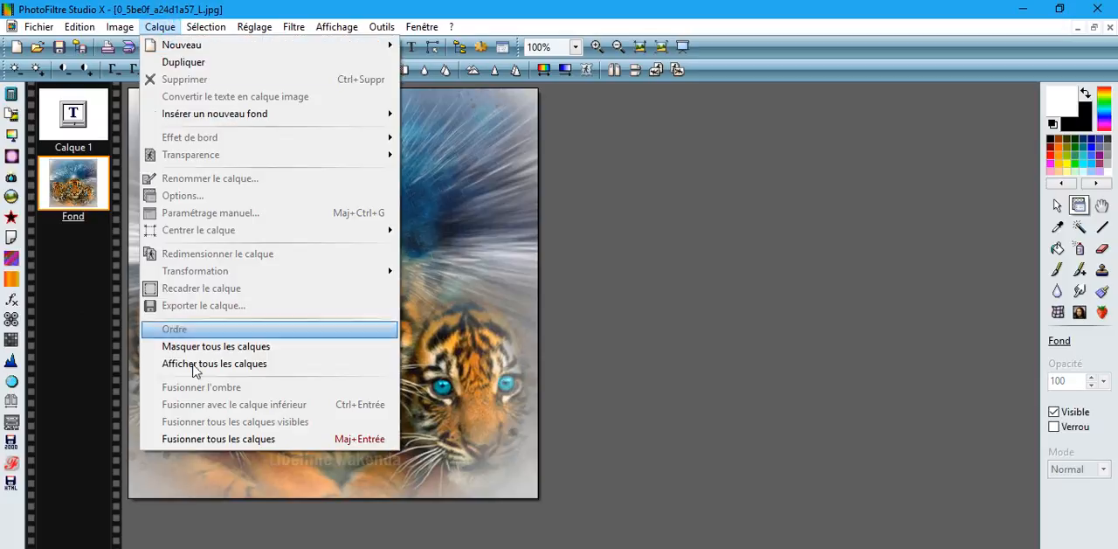
pyautogui.click(194, 439)
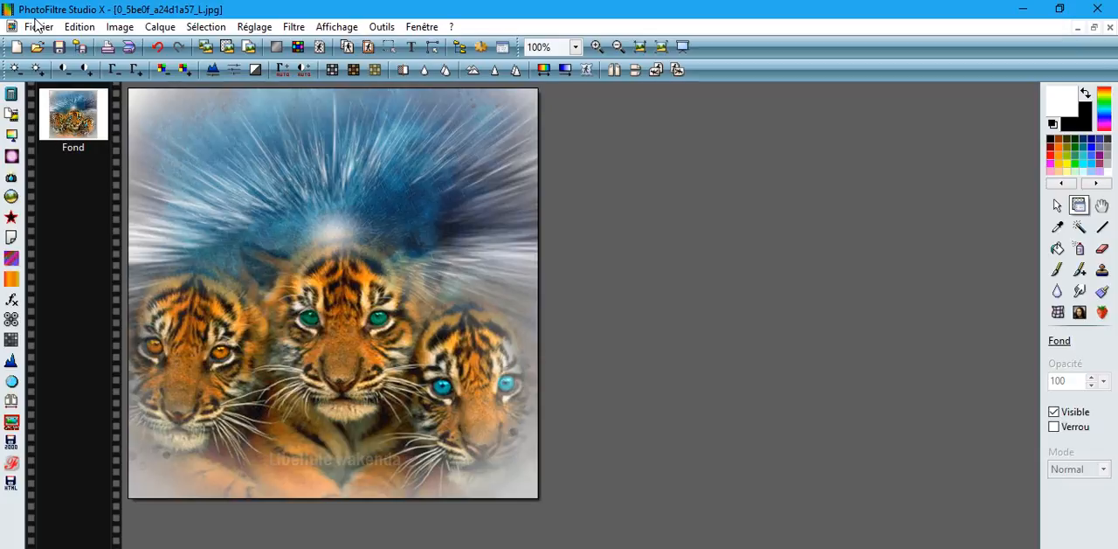
# Step: Open the save-as dialog for the merged composition and close it without saving
pyautogui.click(81, 48)
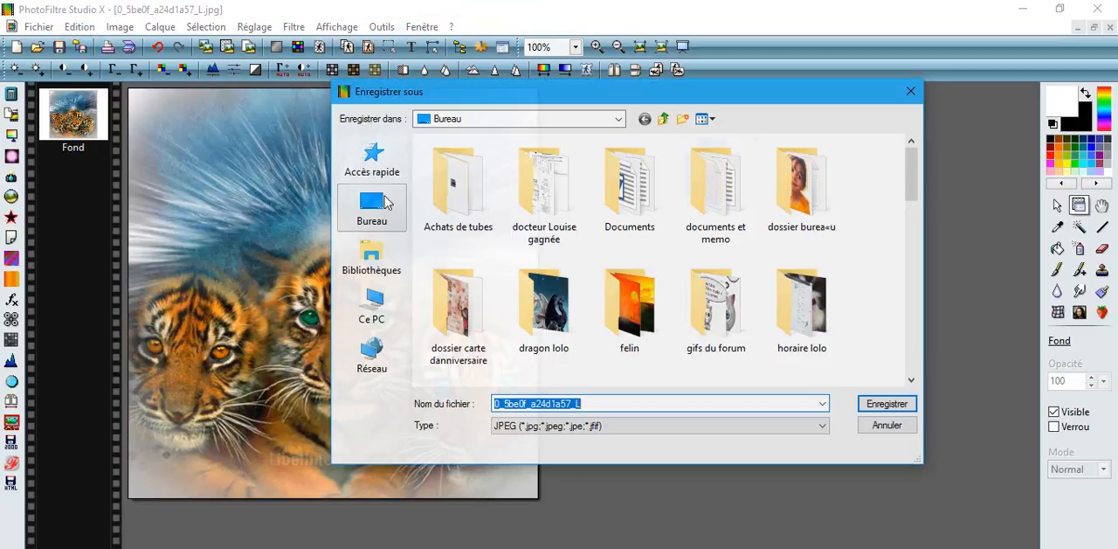
pyautogui.click(911, 91)
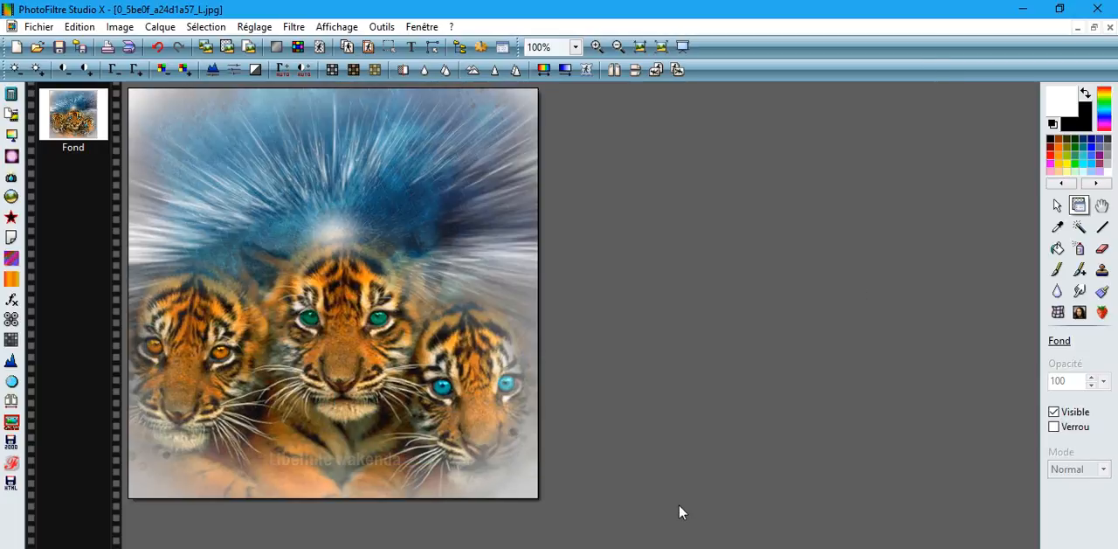